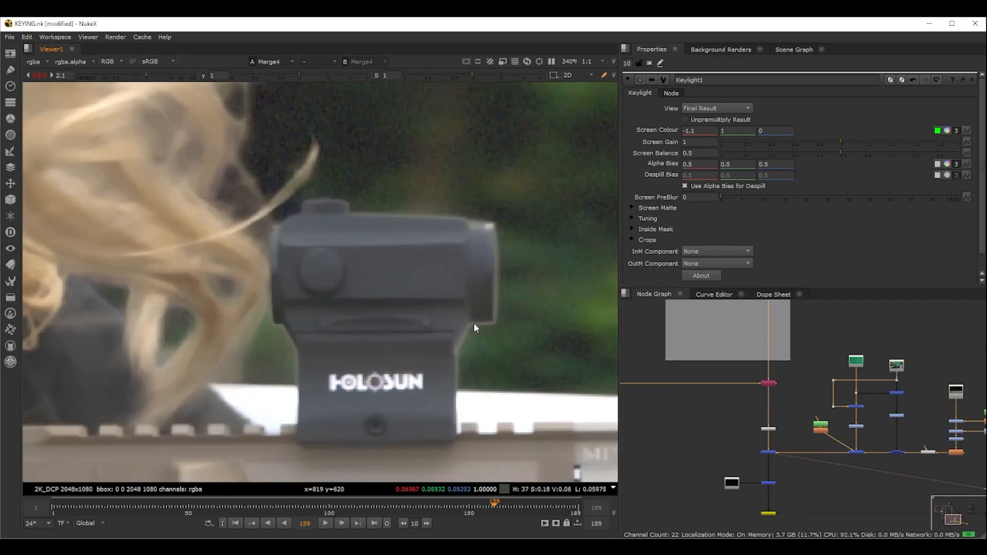
# Step: Add a Simple_Edge_Despill node inside the EDGE DESPILL backdrop of the node graph
pyautogui.scroll(4, 277, 267)
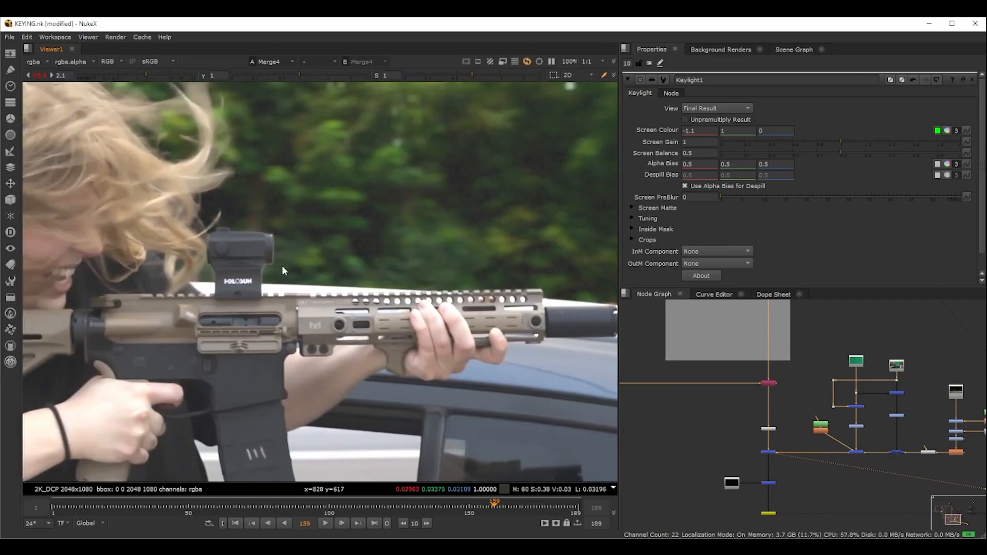
pyautogui.scroll(-2, 763, 419)
pyautogui.scroll(4, 757, 380)
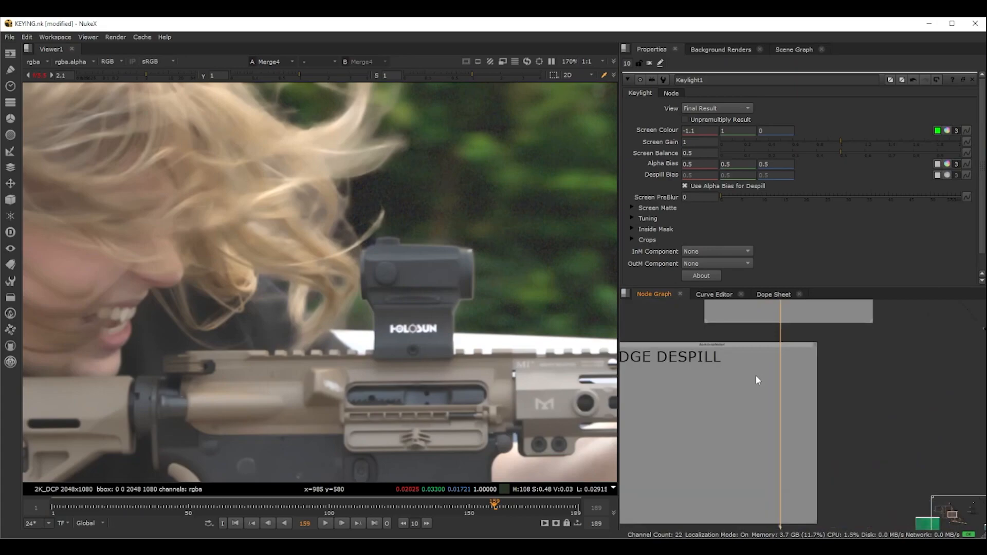
pyautogui.press('Tab')
pyautogui.write('sol')
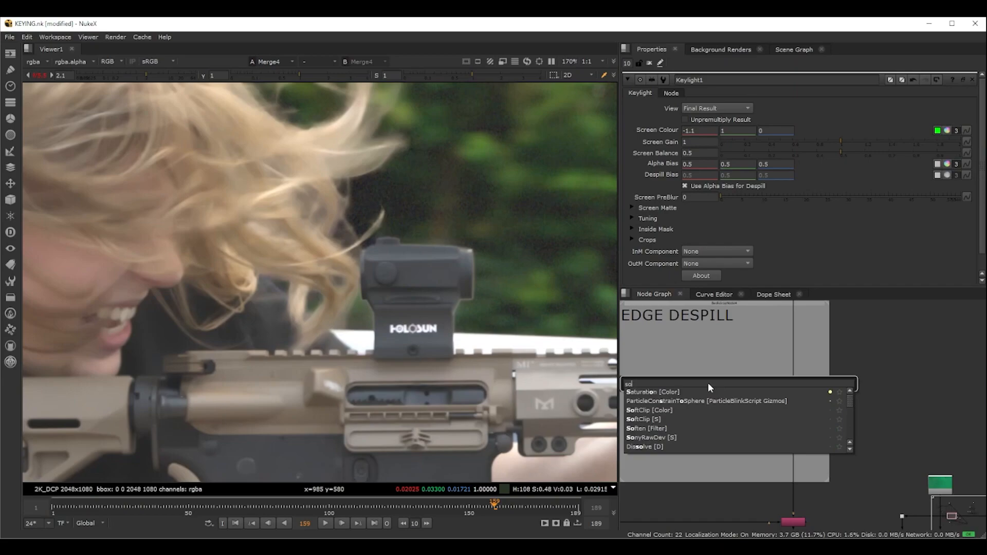
pyautogui.press('BackSpace')
pyautogui.write('im')
pyautogui.press('Return')
pyautogui.scroll(4, 717, 388)
pyautogui.scroll(1, 716, 389)
pyautogui.moveTo(728, 389); pyautogui.dragTo(706, 427, button='middle')
pyautogui.scroll(-4, 716, 421)
pyautogui.moveTo(751, 399); pyautogui.dragTo(712, 448, button='middle')
pyautogui.scroll(3, 711, 449)
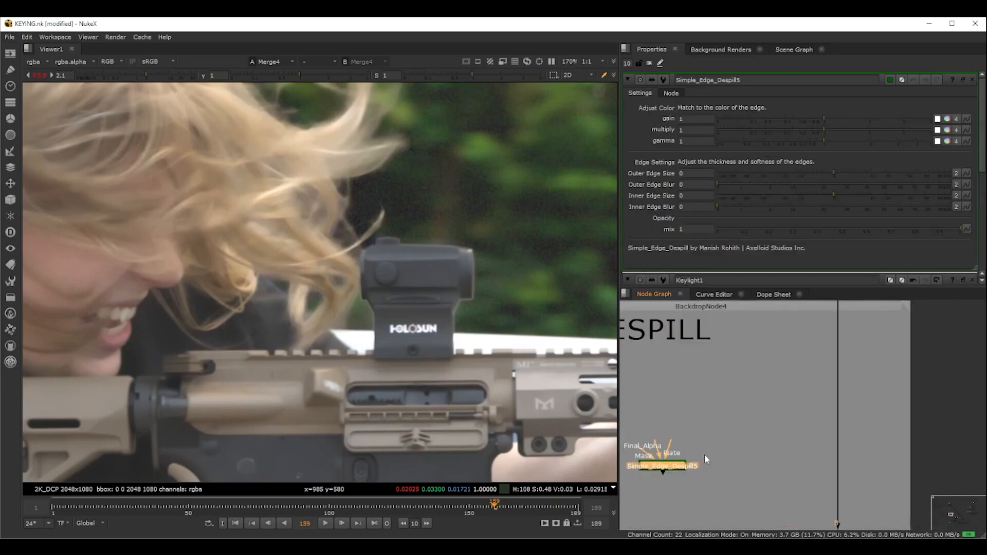
# Step: Insert the Simple_Edge_Despill node into the main vertical pipe in the EDGE DESPILL backdrop, using its Plate input
pyautogui.scroll(-4, 701, 455)
pyautogui.moveTo(704, 459); pyautogui.dragTo(784, 444)
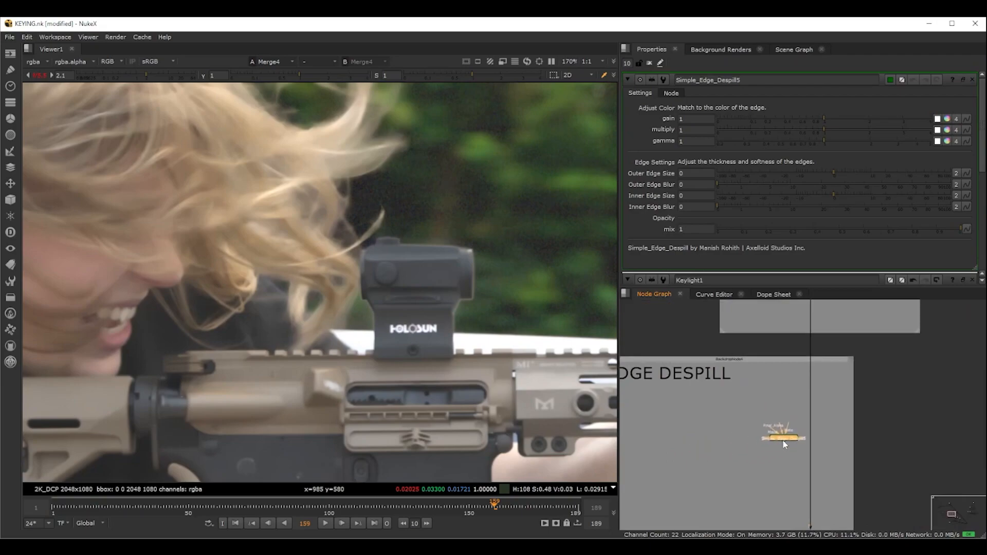
pyautogui.scroll(3, 795, 428)
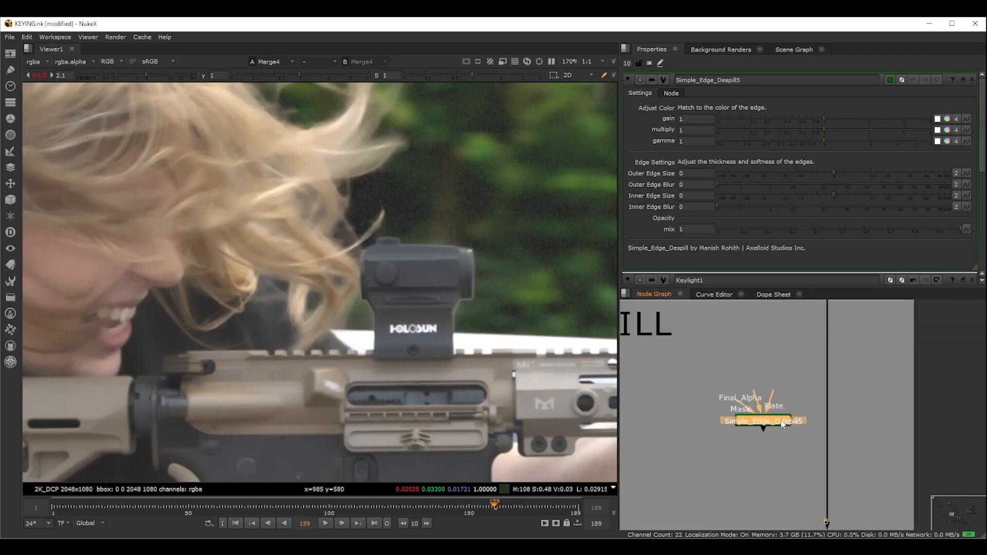
pyautogui.scroll(1, 766, 428)
pyautogui.scroll(3, 494, 289)
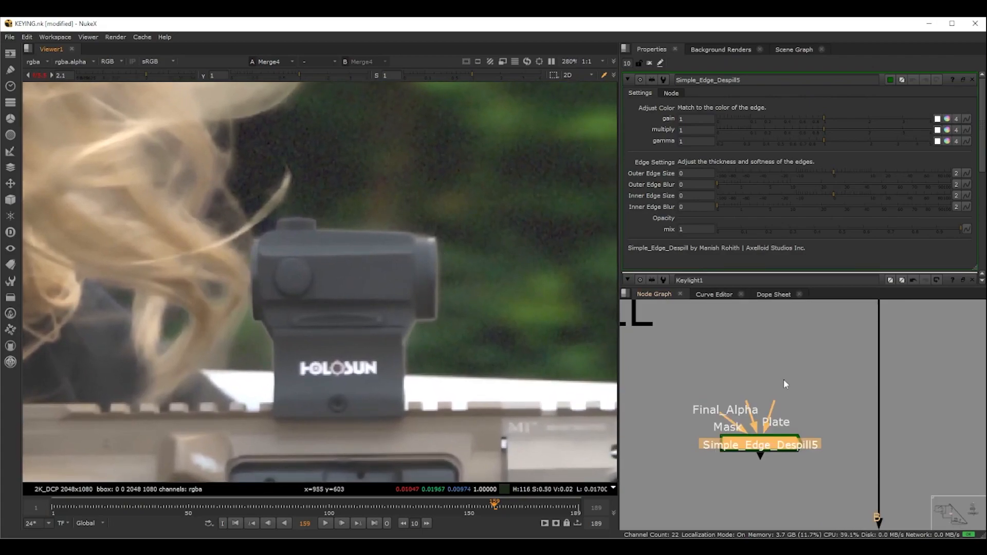
pyautogui.moveTo(767, 417); pyautogui.dragTo(755, 382)
pyautogui.scroll(-5, 764, 468)
pyautogui.moveTo(752, 477); pyautogui.dragTo(803, 475)
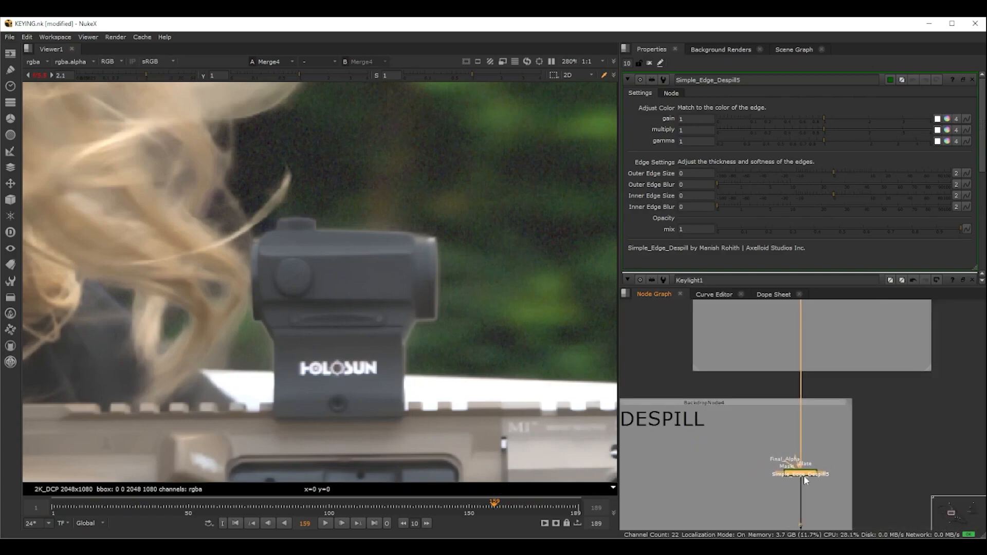
# Step: Check the alpha of Keymix1 and Merge1 in the viewer, resetting the viewer gain to 1
pyautogui.scroll(-6, 815, 455)
pyautogui.scroll(5, 817, 418)
pyautogui.scroll(2, 797, 403)
pyautogui.scroll(-3, 800, 436)
pyautogui.scroll(1, 794, 409)
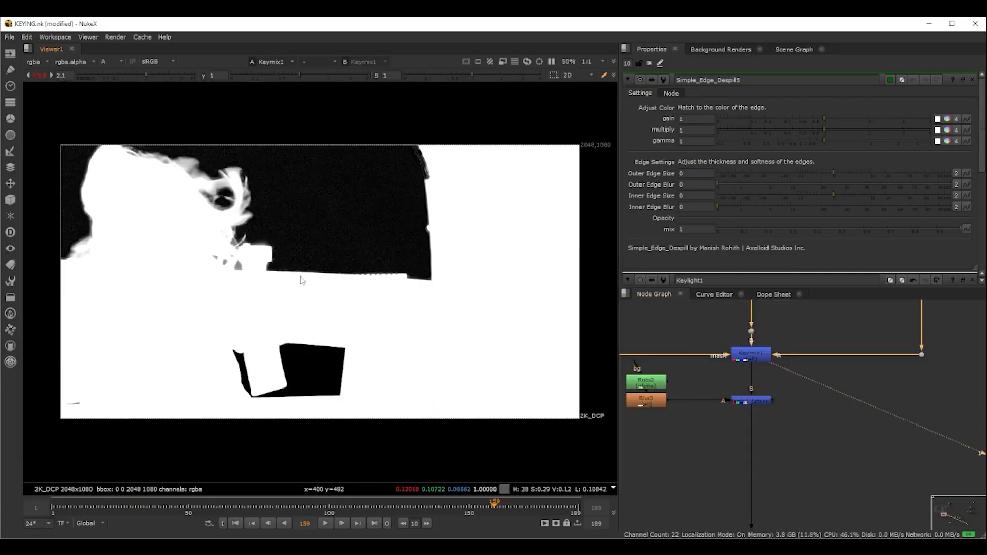
pyautogui.press('1')
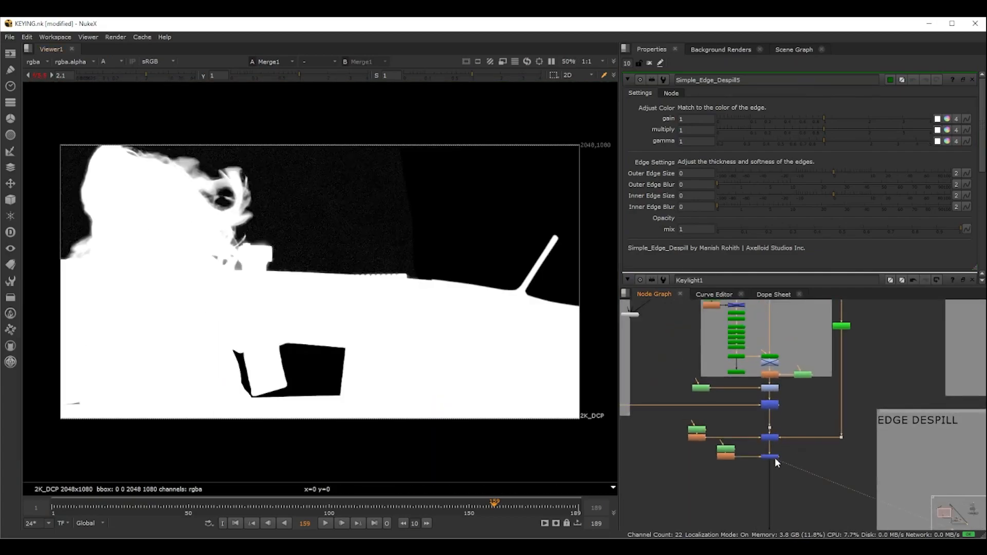
pyautogui.click(40, 76)
pyautogui.scroll(-3, 314, 259)
pyautogui.moveTo(314, 259); pyautogui.dragTo(392, 273, button='middle')
pyautogui.scroll(1, 392, 273)
pyautogui.scroll(2, 870, 458)
# Step: Connect the Final_Alpha input of the Simple_Edge_Despill node to Merge1 and tidy the connection's position
pyautogui.moveTo(870, 458); pyautogui.dragTo(756, 413, button='middle')
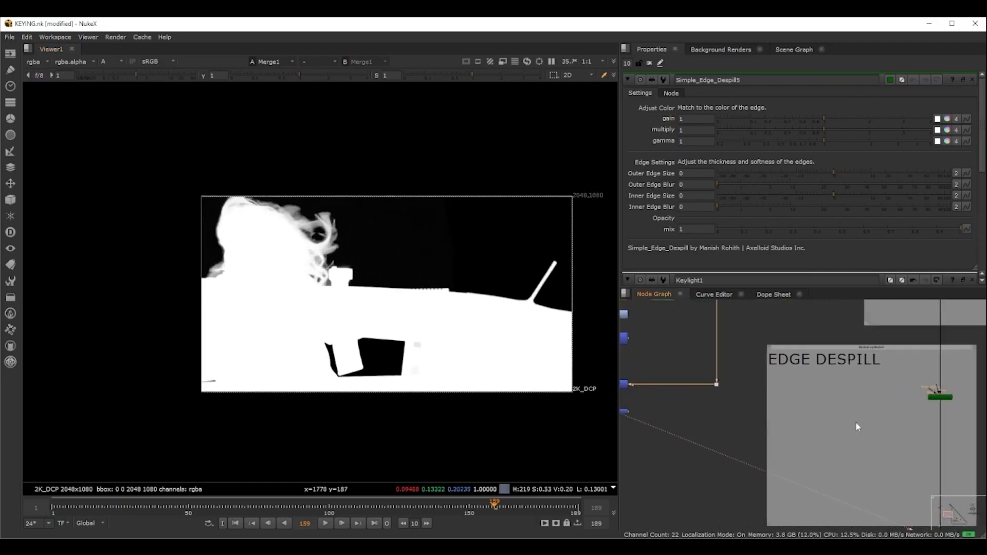
pyautogui.scroll(2, 949, 398)
pyautogui.moveTo(907, 388); pyautogui.dragTo(668, 419)
pyautogui.moveTo(951, 419); pyautogui.dragTo(730, 440, button='middle')
pyautogui.scroll(2, 786, 424)
pyautogui.moveTo(786, 422); pyautogui.dragTo(787, 456)
# Step: View the Write1 output in colour and examine the hair and shoulder edge
pyautogui.scroll(-2, 787, 456)
pyautogui.moveTo(785, 452); pyautogui.dragTo(808, 497, button='middle')
pyautogui.scroll(-2, 874, 402)
pyautogui.scroll(5, 893, 415)
pyautogui.scroll(-1, 821, 455)
pyautogui.scroll(-2, 826, 437)
pyautogui.click(782, 305)
pyautogui.press('1')
pyautogui.press('a')
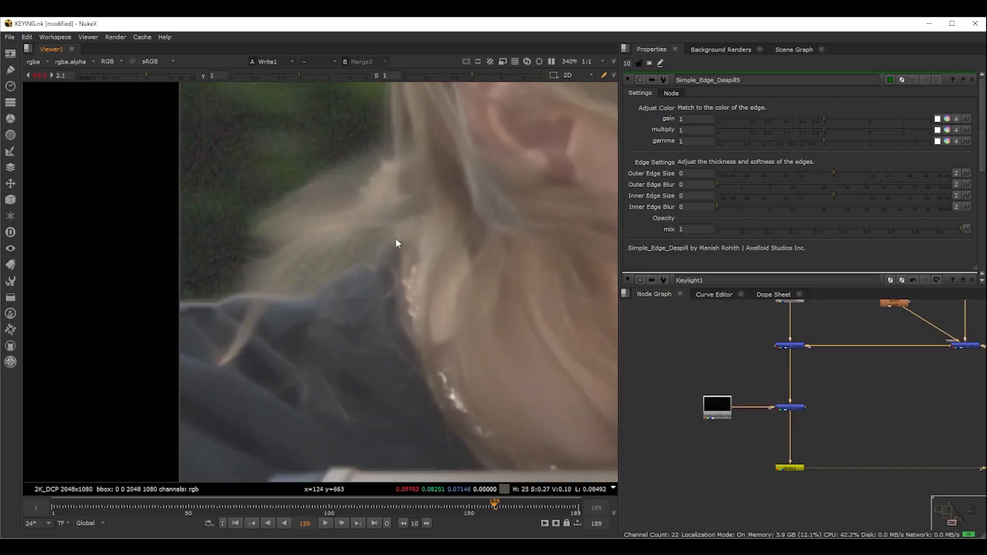
pyautogui.scroll(-4, 868, 408)
pyautogui.moveTo(865, 394); pyautogui.dragTo(861, 467, button='middle')
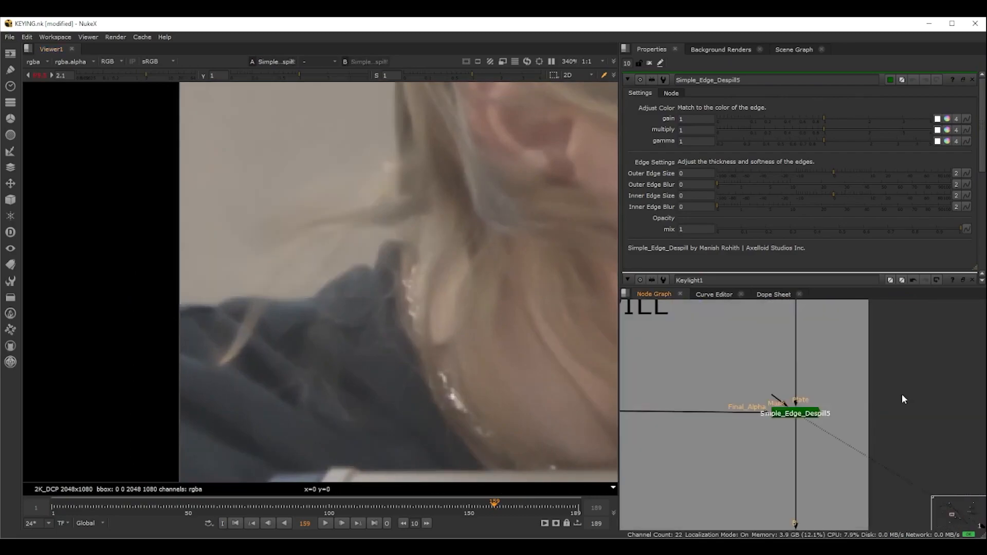
# Step: Connect a new Roto node to the despill's Mask input and draw a closed shape around the shoulder edge beside the hair
pyautogui.press('o')
pyautogui.moveTo(875, 409); pyautogui.dragTo(923, 391)
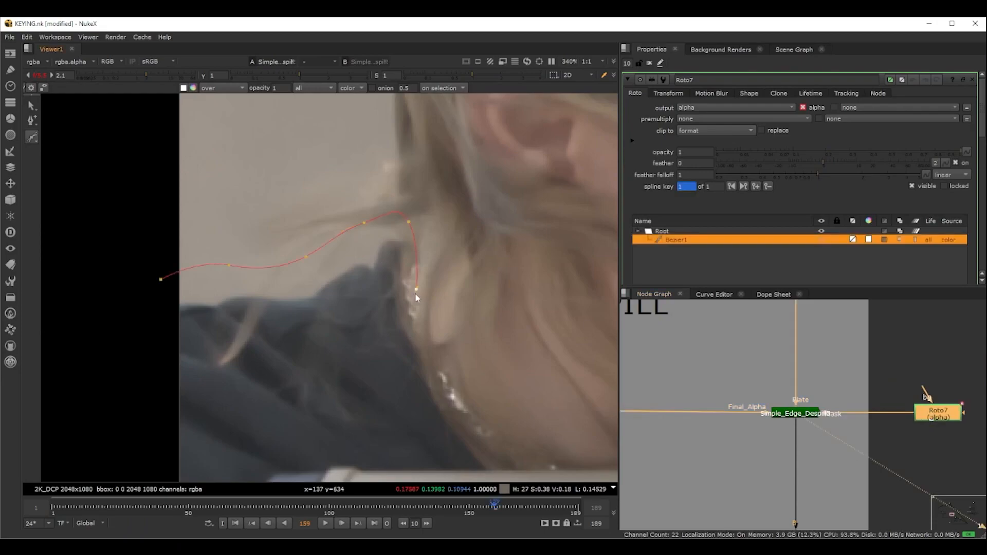
pyautogui.click(349, 333)
pyautogui.click(240, 360)
pyautogui.click(162, 360)
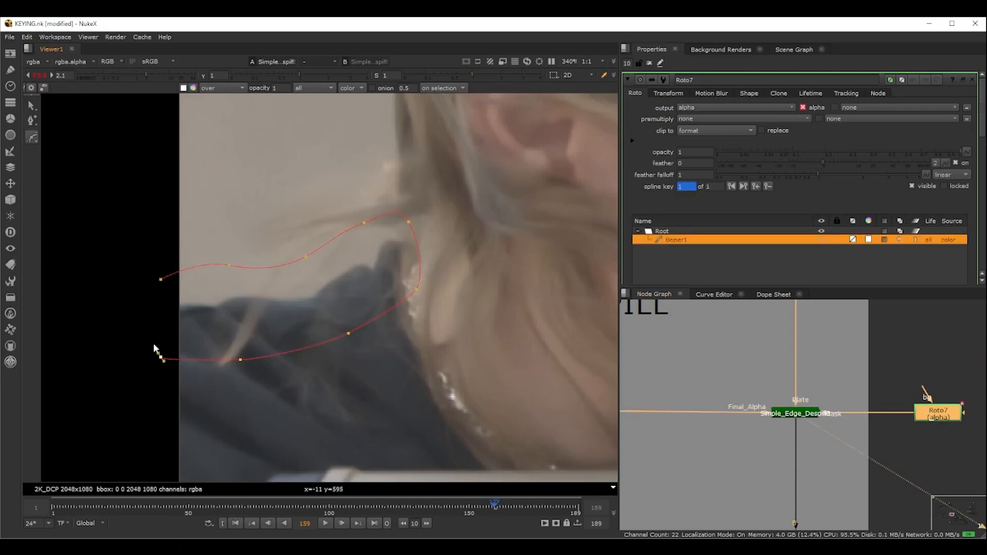
pyautogui.click(161, 279)
pyautogui.press('2')
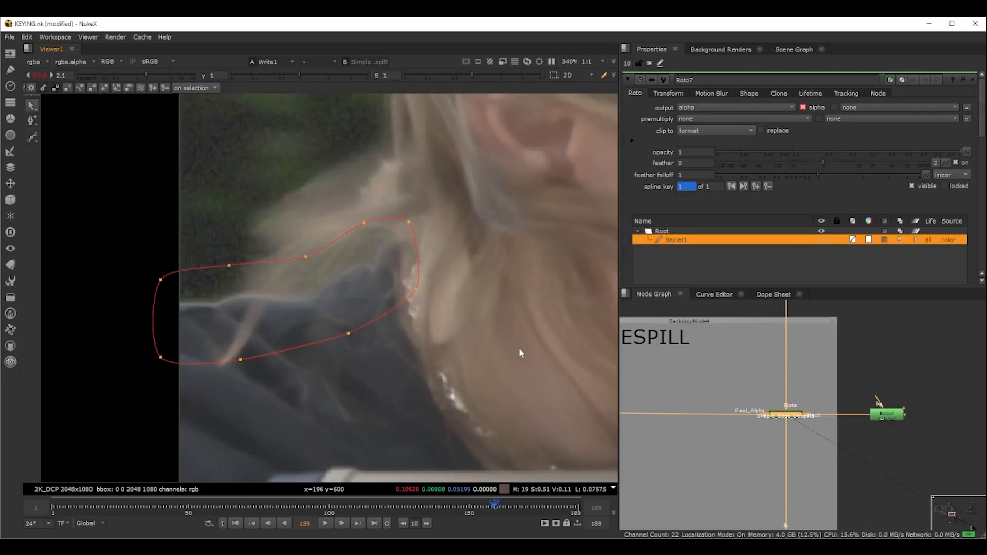
# Step: Open the Simple_Edge_Despill node's properties and limit the Properties bin to 1 open panel
pyautogui.scroll(-8, 801, 417)
pyautogui.scroll(3, 804, 474)
pyautogui.moveTo(804, 474); pyautogui.dragTo(821, 438, button='middle')
pyautogui.scroll(2, 812, 331)
pyautogui.moveTo(813, 331); pyautogui.dragTo(813, 350, button='middle')
pyautogui.scroll(5, 813, 349)
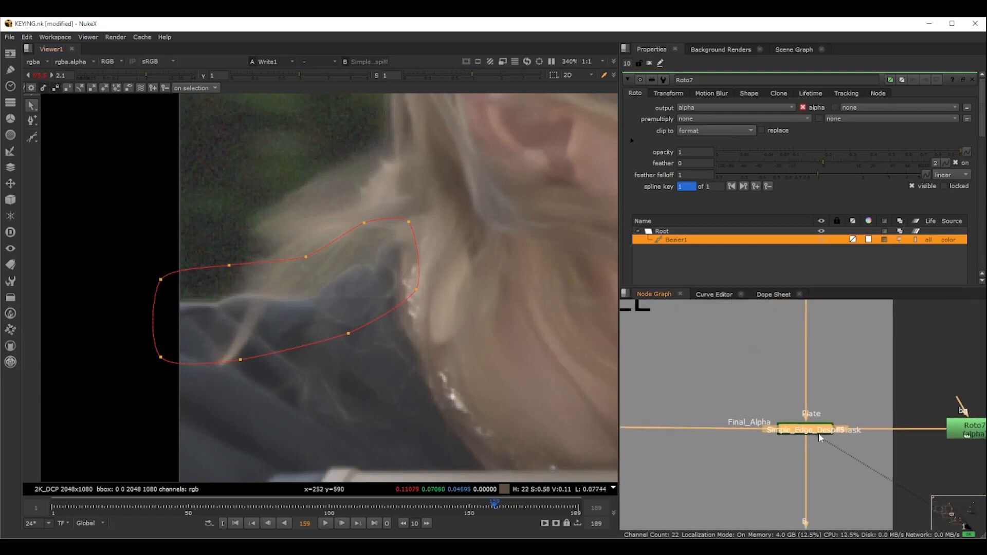
pyautogui.doubleClick(817, 434)
pyautogui.scroll(-5, 799, 198)
pyautogui.scroll(5, 800, 200)
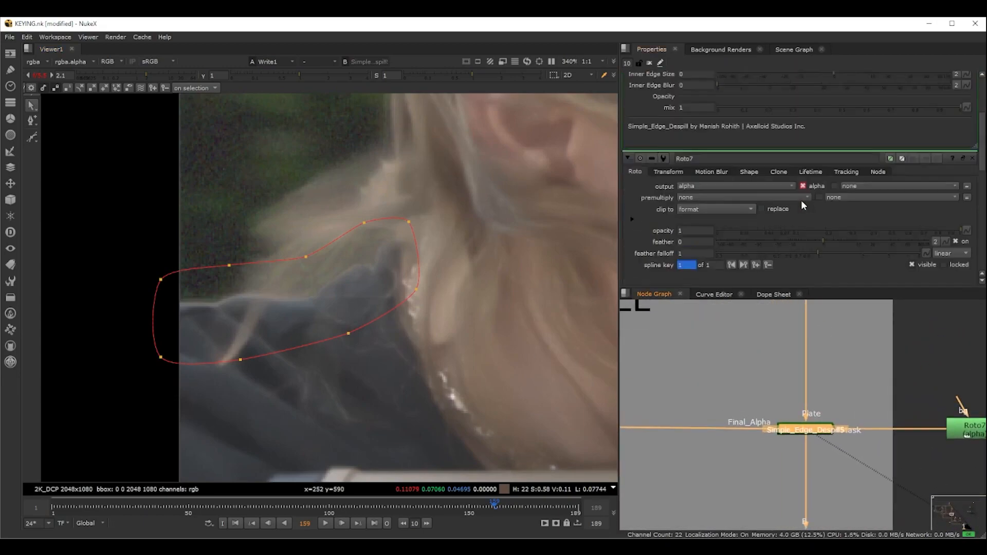
pyautogui.write('1')
pyautogui.press('Return')
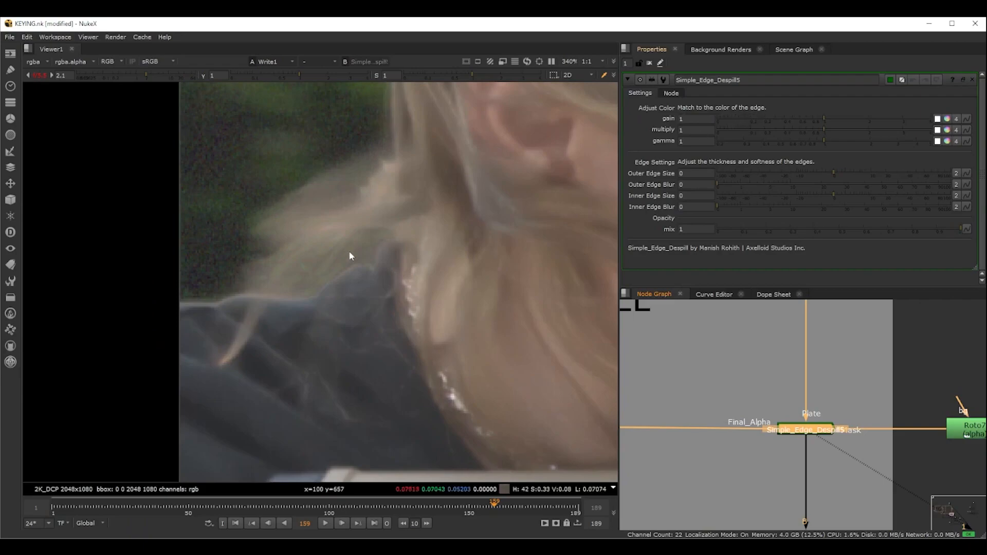
# Step: Try Inner Edge Size values of 1 and 5 on the despill node
pyautogui.scroll(3, 338, 346)
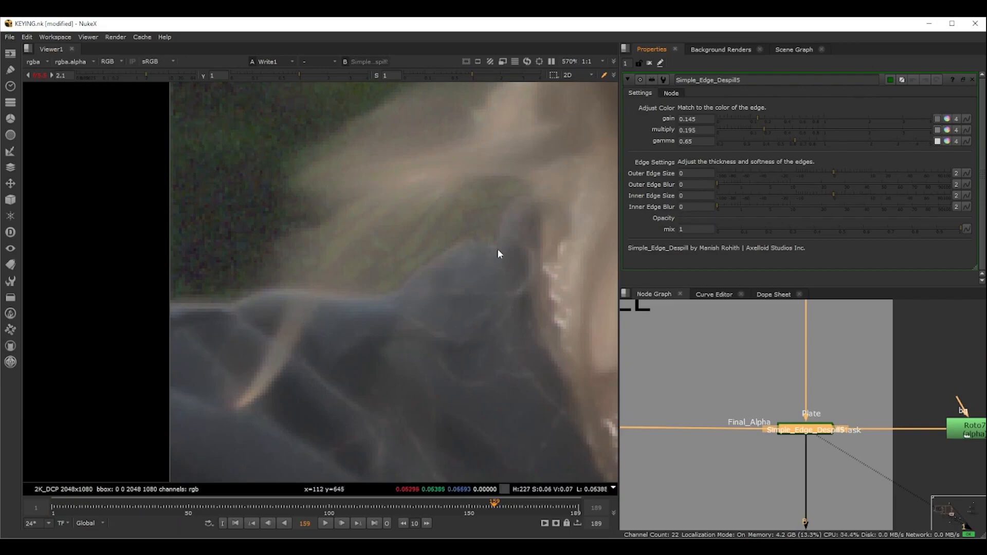
pyautogui.click(694, 197)
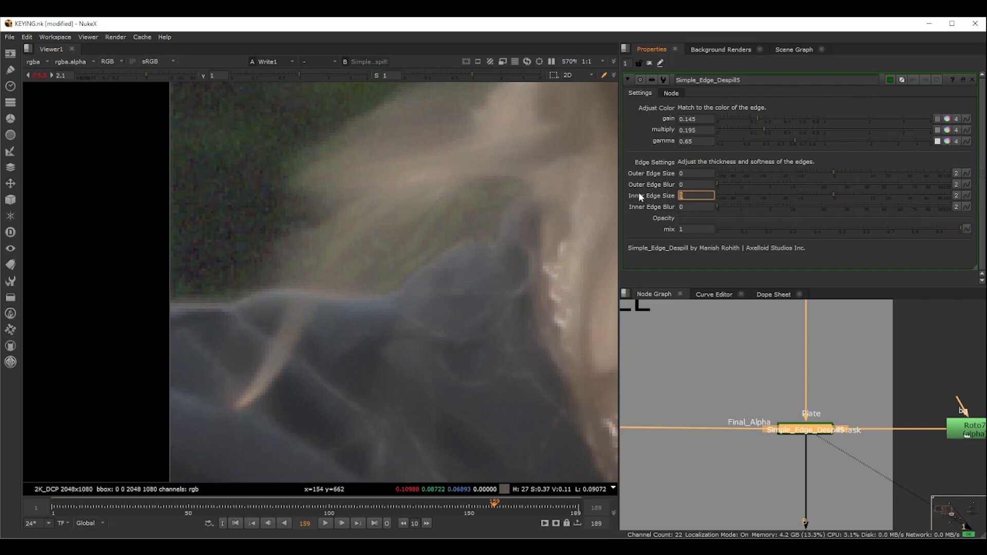
pyautogui.write('1')
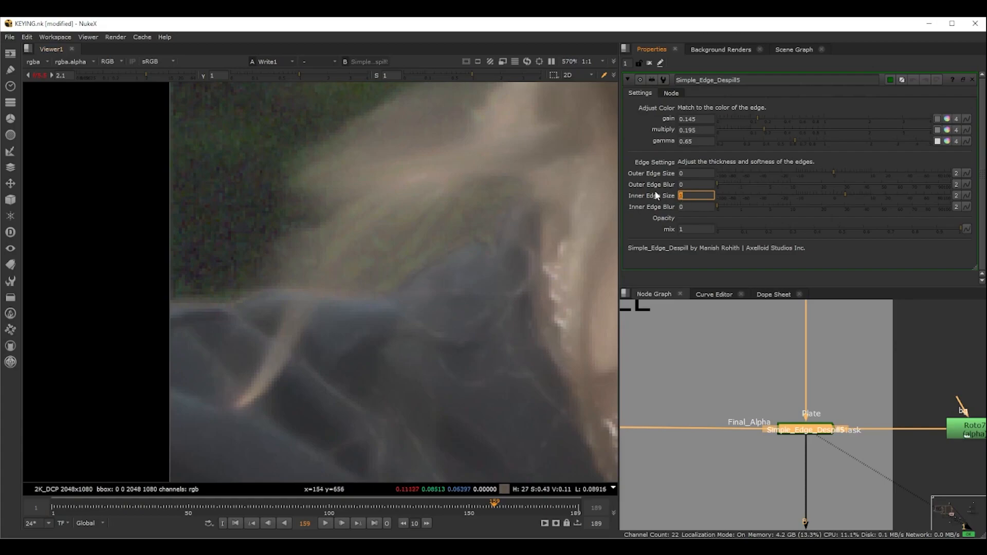
pyautogui.write('5')
pyautogui.press('Return')
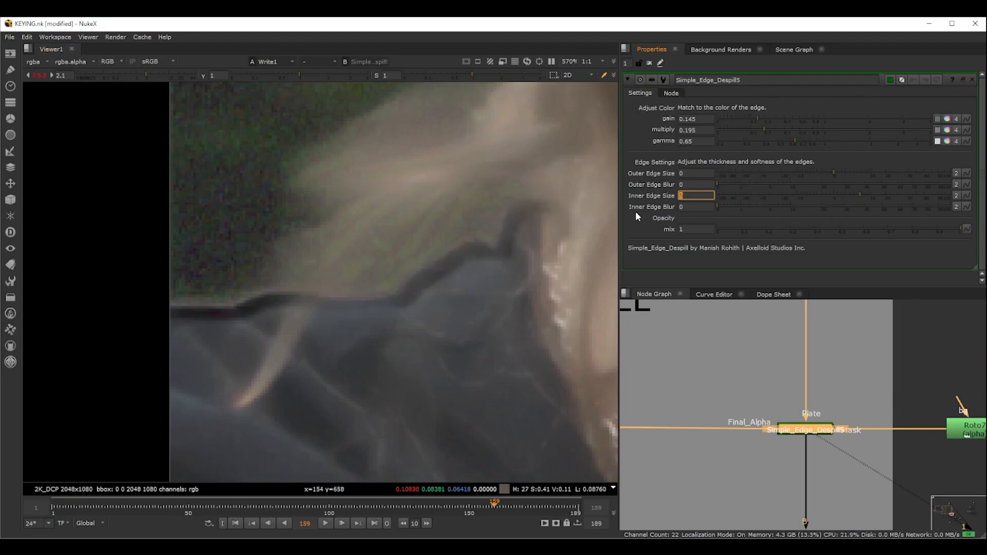
# Step: Try an Outer Edge Size of 5 on the despill node, then vary the value
pyautogui.click(691, 174)
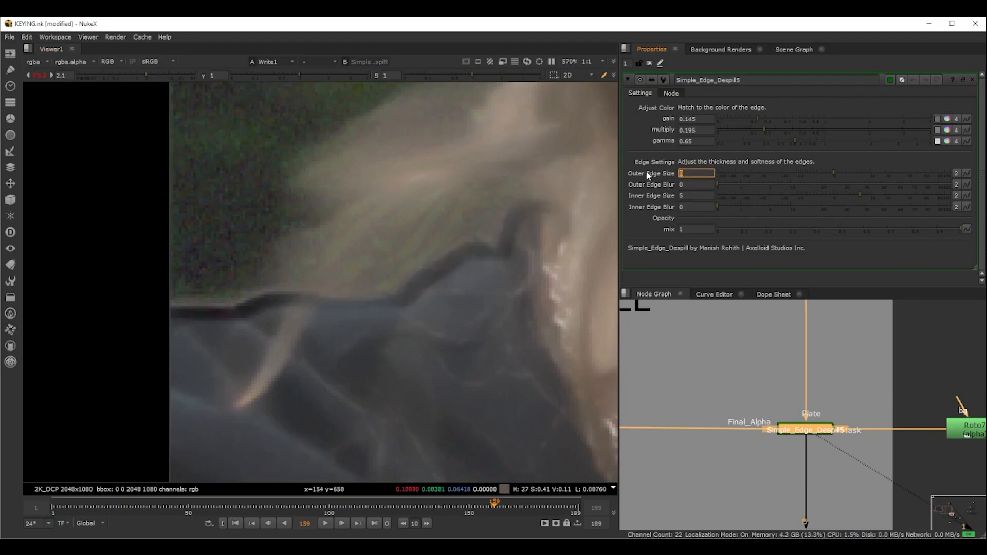
pyautogui.write('5')
pyautogui.press('Return')
pyautogui.moveTo(859, 173); pyautogui.dragTo(788, 178)
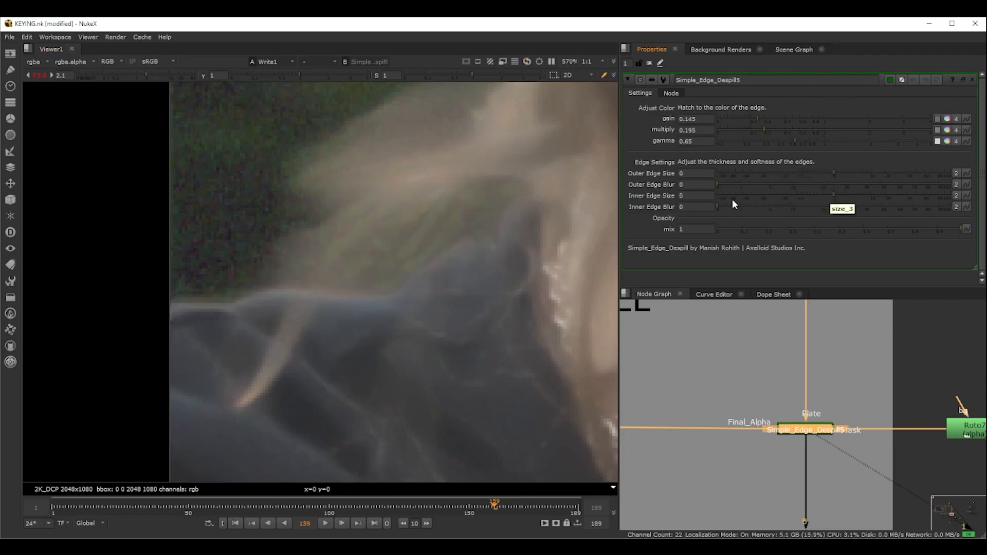
# Step: Set the despill's Inner Edge Size to 1 and its Inner Edge Blur to 3
pyautogui.click(695, 196)
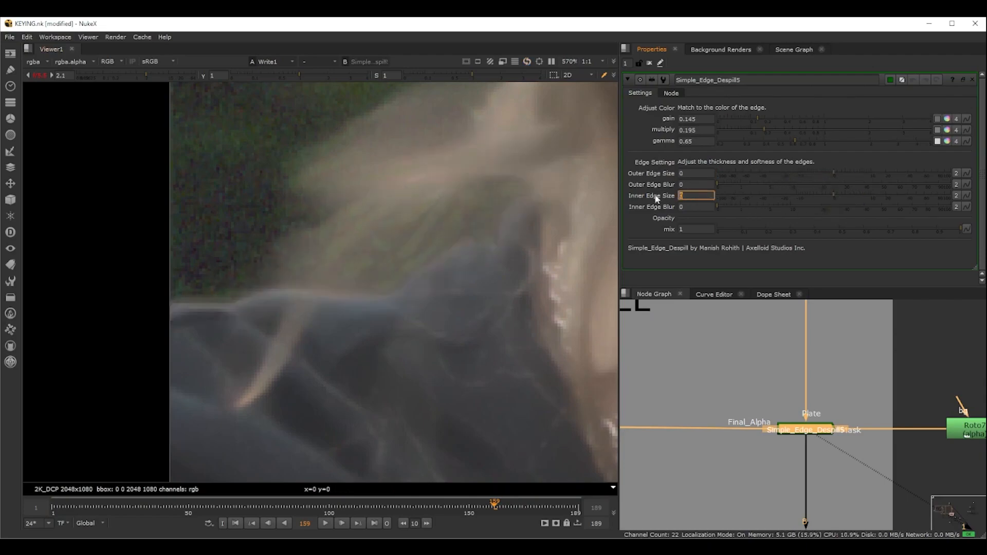
pyautogui.write('1')
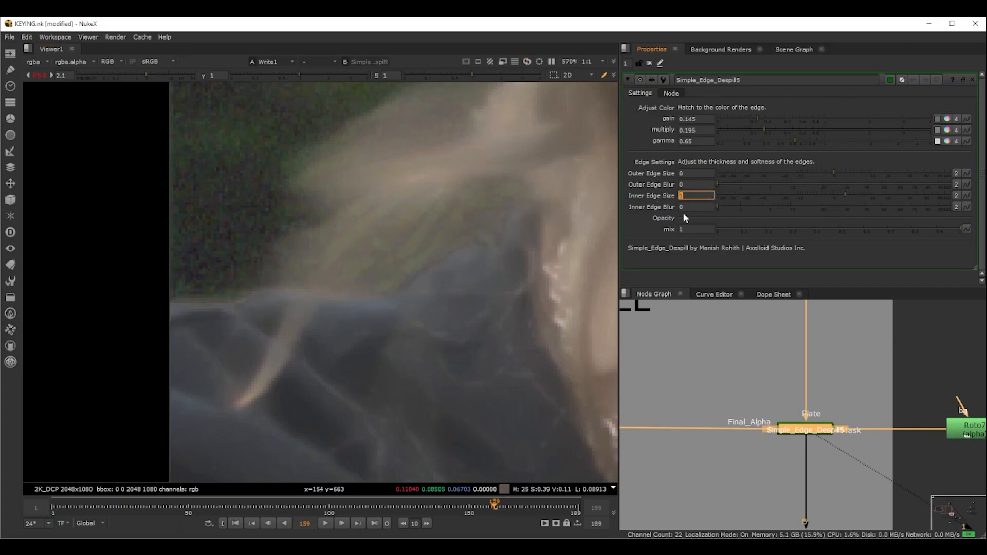
pyautogui.scroll(3, 444, 239)
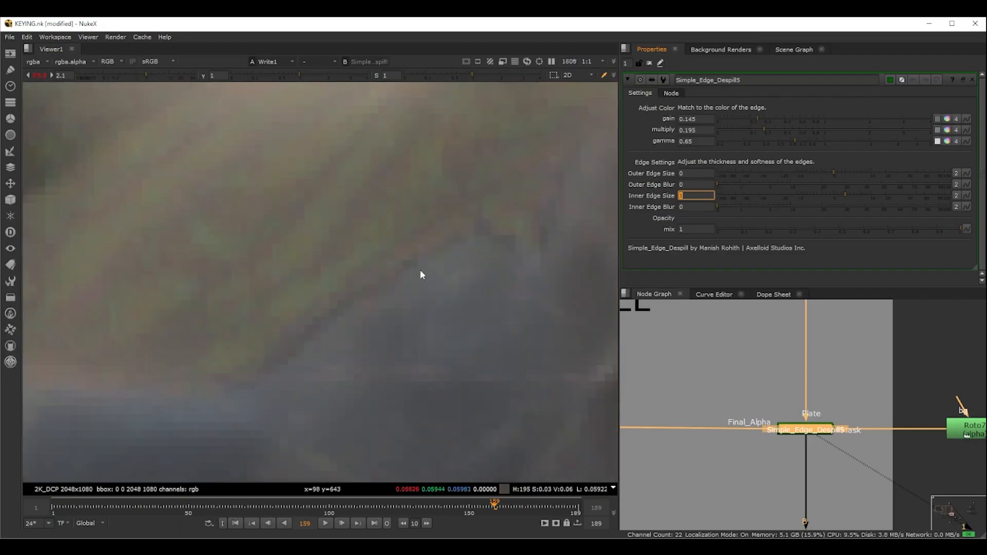
pyautogui.click(686, 206)
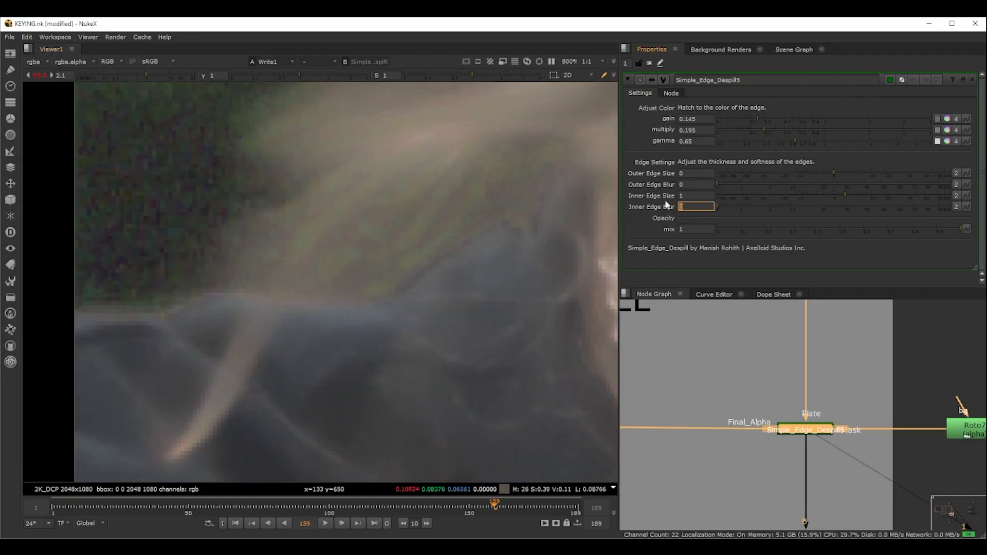
pyautogui.write('2')
pyautogui.press('Return')
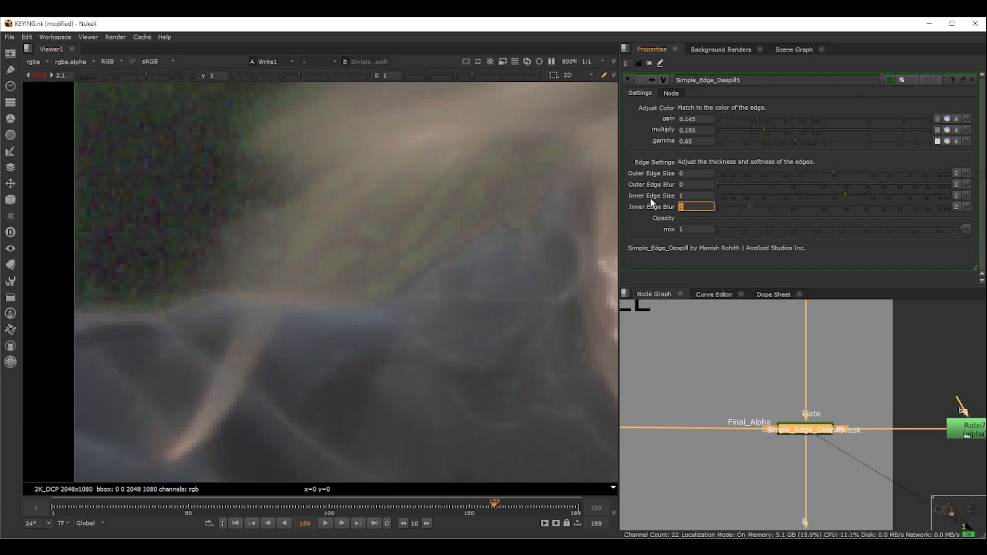
pyautogui.write('3')
pyautogui.press('Return')
pyautogui.scroll(-3, 467, 276)
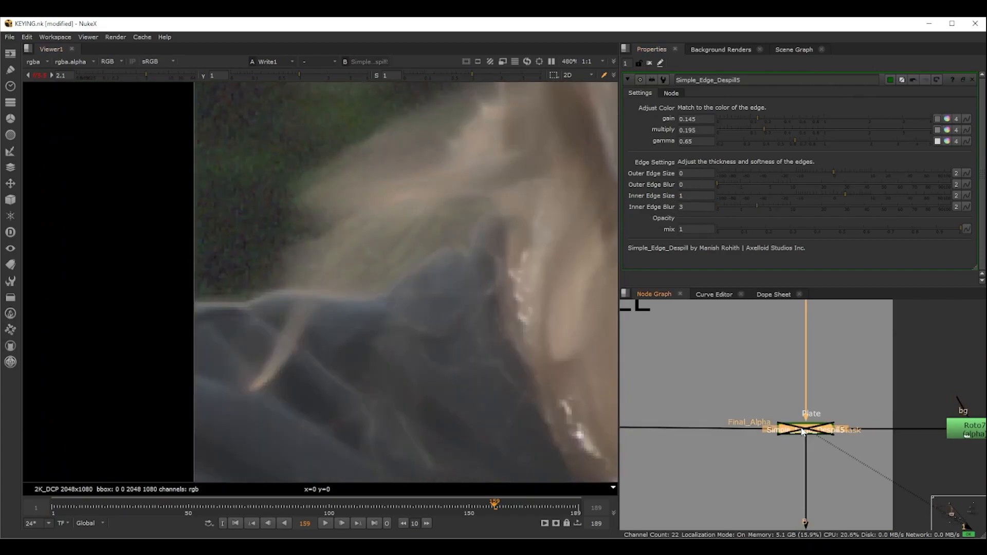
# Step: Set the despill's Outer Edge Size to 0.4 and its Outer Edge Blur to 3, checking the shoulder edge
pyautogui.scroll(5, 443, 259)
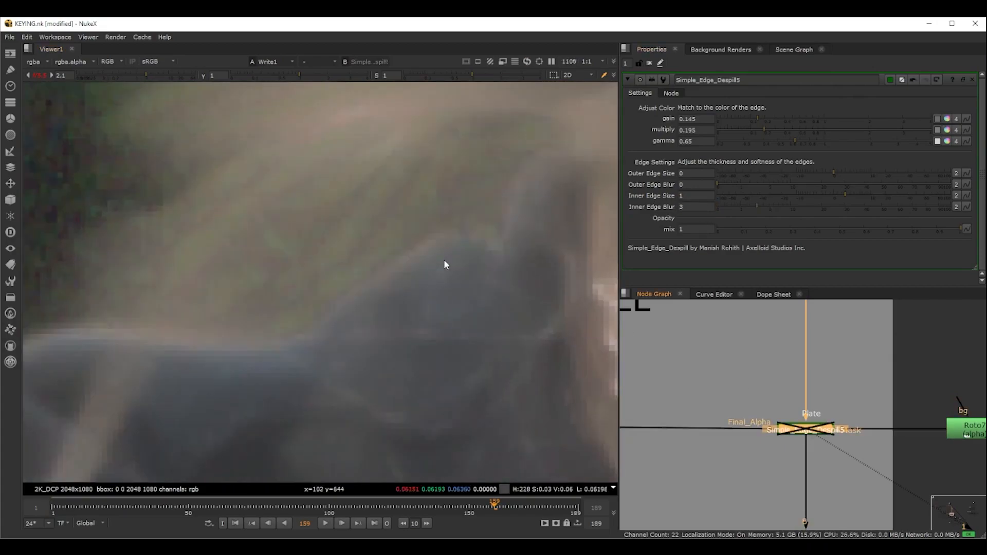
pyautogui.click(841, 173)
pyautogui.moveTo(843, 172); pyautogui.dragTo(846, 167)
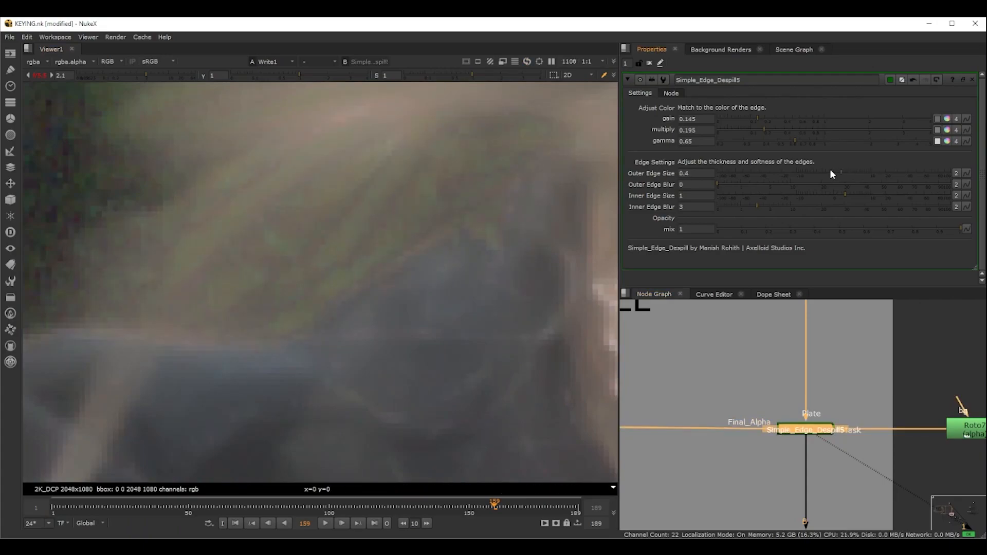
pyautogui.click(681, 184)
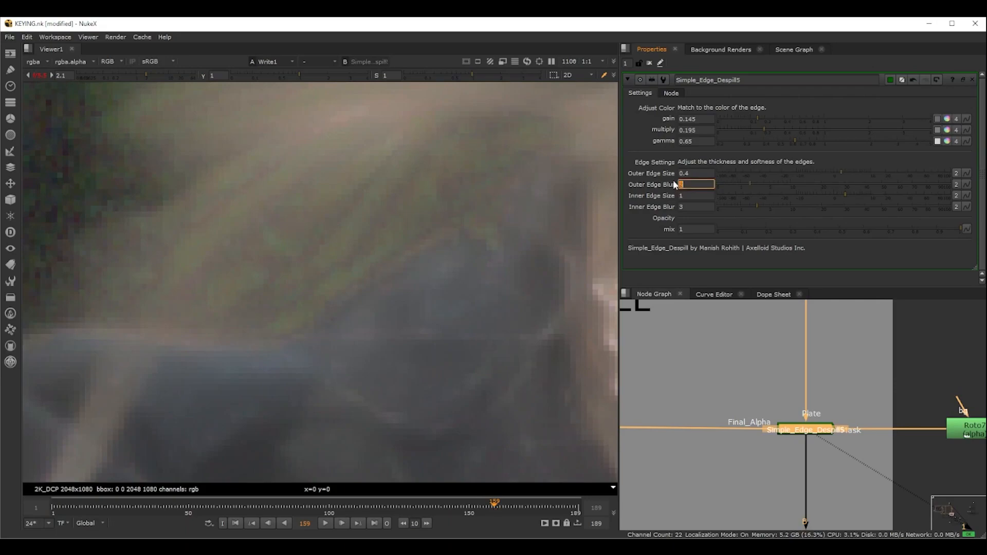
pyautogui.scroll(-3, 312, 259)
pyautogui.moveTo(335, 276); pyautogui.dragTo(444, 294, button='middle')
pyautogui.scroll(1, 329, 295)
pyautogui.moveTo(518, 286); pyautogui.dragTo(462, 292, button='middle')
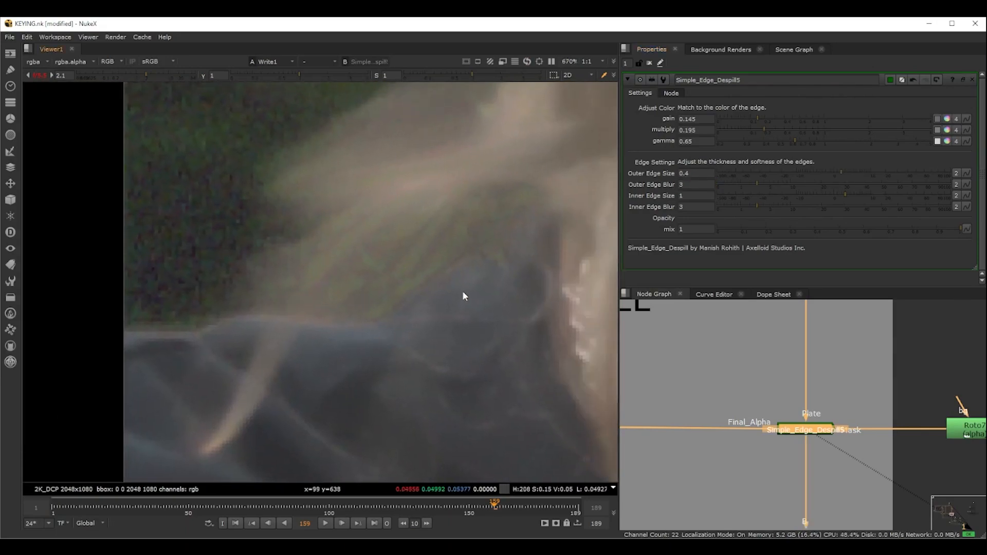
# Step: Examine the nodes and connections around the EDGE DESPILL backdrop together with the woman's shoulder edge
pyautogui.scroll(-4, 723, 373)
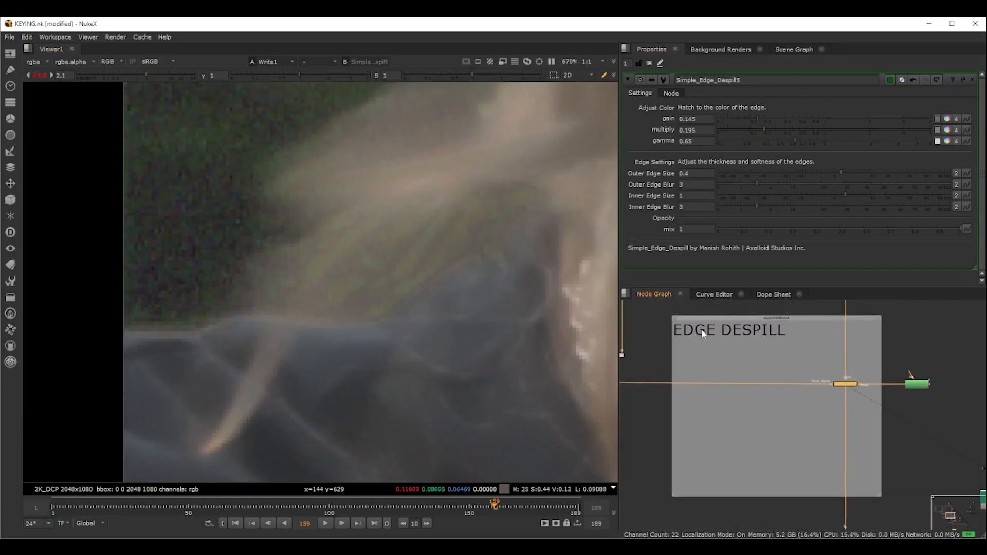
pyautogui.scroll(3, 810, 394)
pyautogui.scroll(-3, 802, 400)
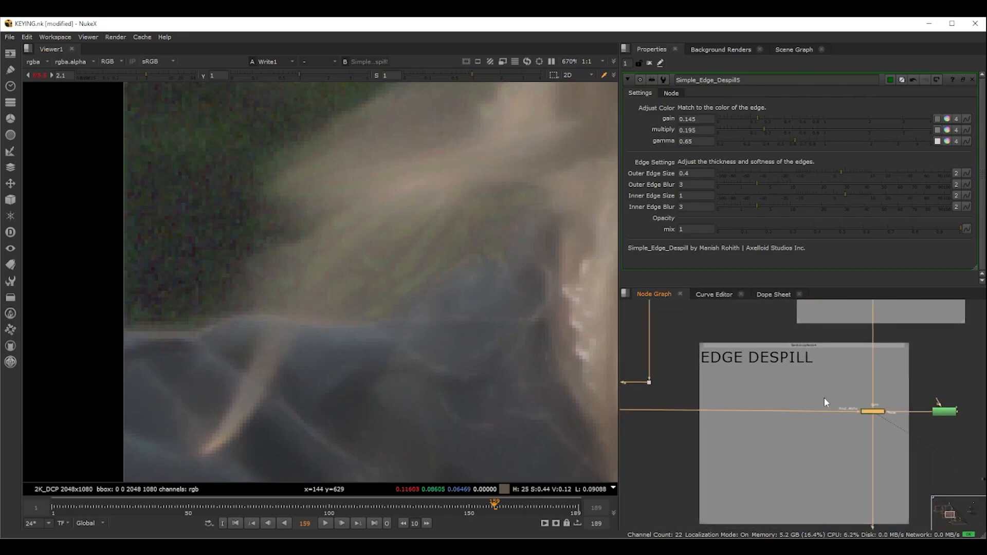
pyautogui.scroll(3, 818, 416)
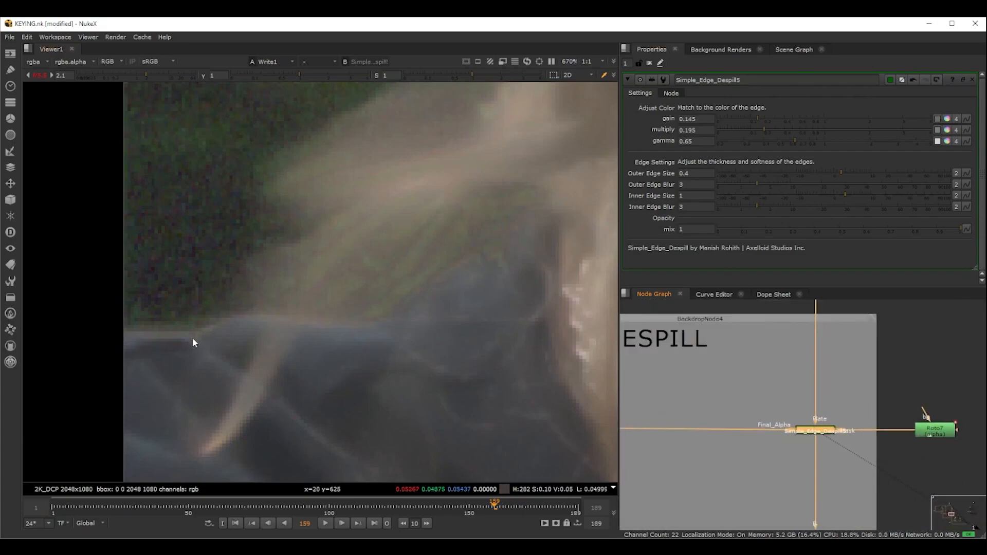
pyautogui.scroll(-1, 231, 349)
pyautogui.scroll(2, 268, 348)
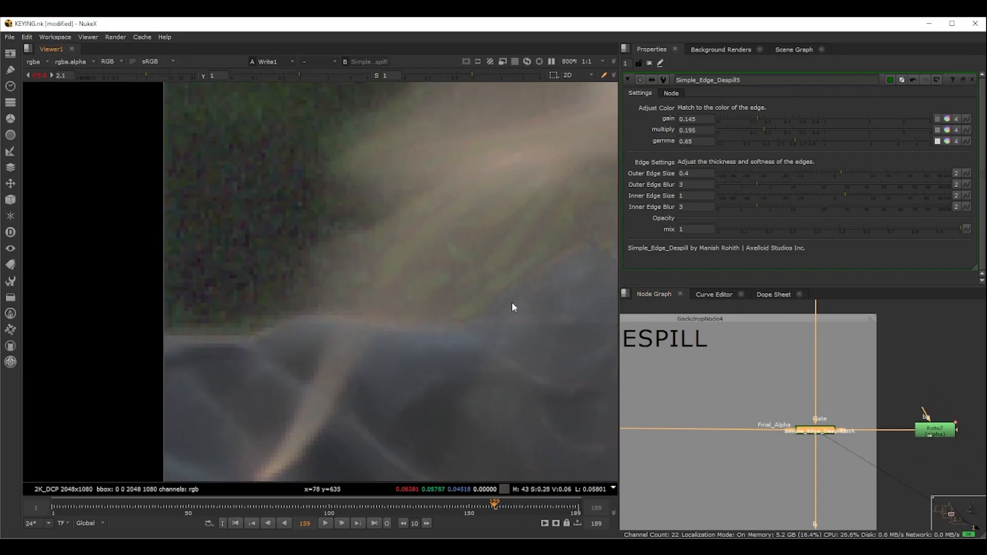
pyautogui.scroll(-5, 813, 435)
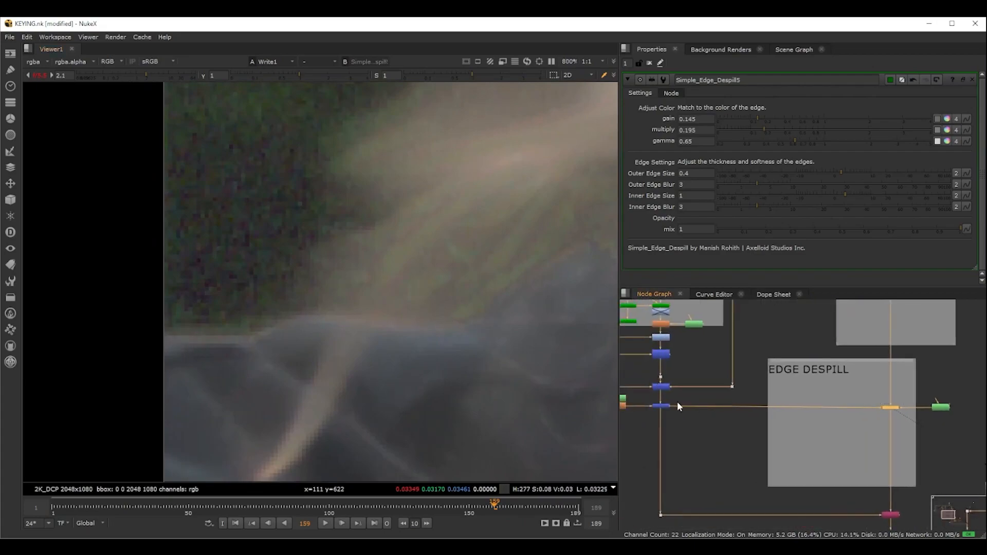
pyautogui.scroll(5, 892, 412)
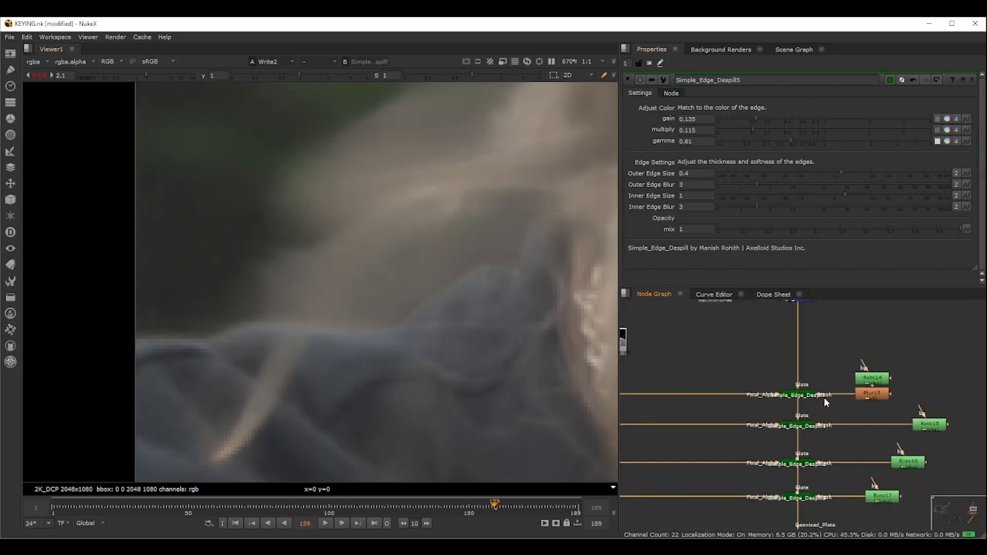
# Step: Open the Roto14 mask and toggle the despill node it feeds off and on to compare the shoulder edge
pyautogui.doubleClick(889, 378)
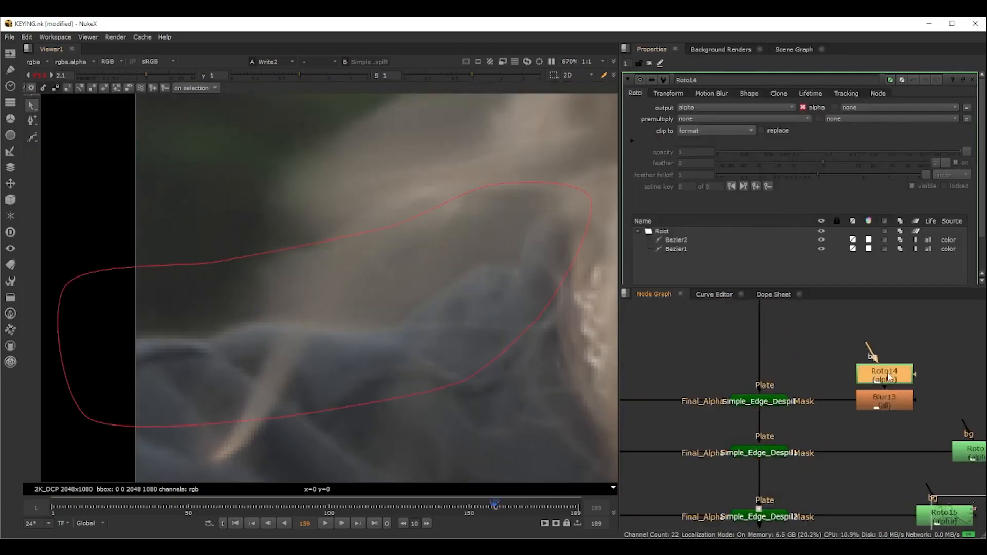
pyautogui.click(761, 400)
pyautogui.press('d')
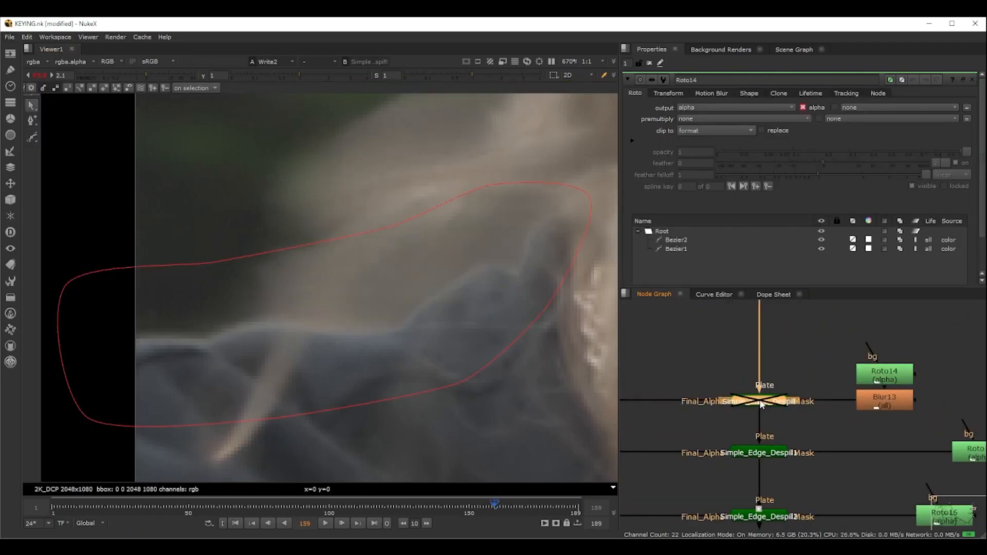
pyautogui.press('d')
pyautogui.press('d')
pyautogui.press('d')
pyautogui.press('d')
pyautogui.press('d')
pyautogui.press('d')
pyautogui.press('d')
pyautogui.press('d')
# Step: Compare the despill on a close-up of the collar edge by disabling and re-enabling the node
pyautogui.scroll(5, 378, 344)
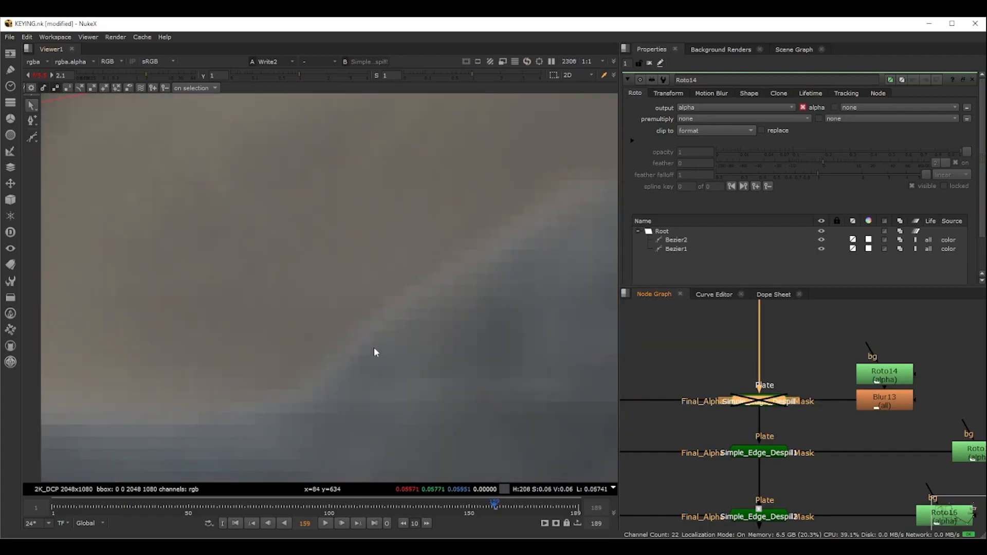
pyautogui.press('d')
pyautogui.press('d')
pyautogui.press('d')
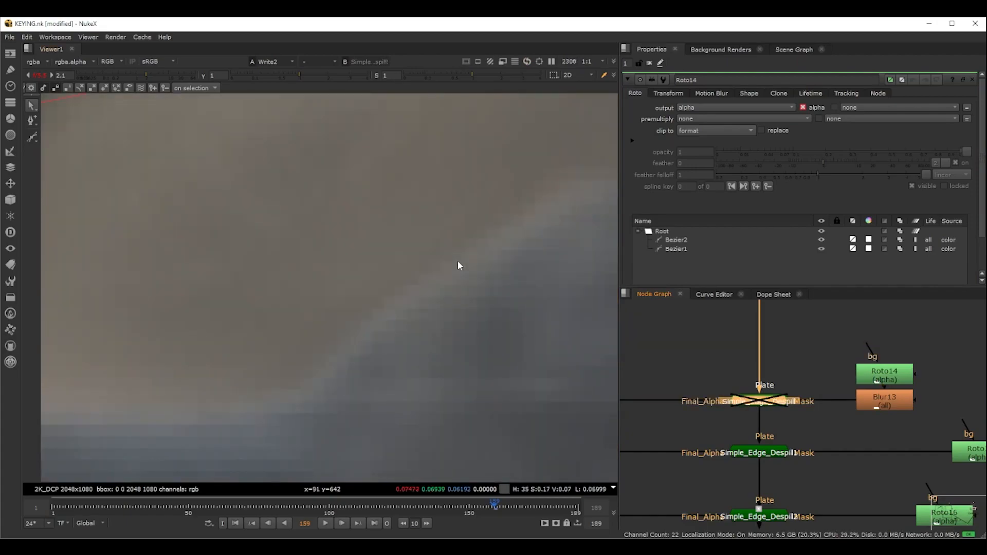
# Step: Compare the shoulder edge near the frame border with the Roto14-masked despill node disabled and enabled
pyautogui.scroll(-6, 457, 262)
pyautogui.scroll(5, 270, 305)
pyautogui.moveTo(270, 305); pyautogui.dragTo(405, 293, button='middle')
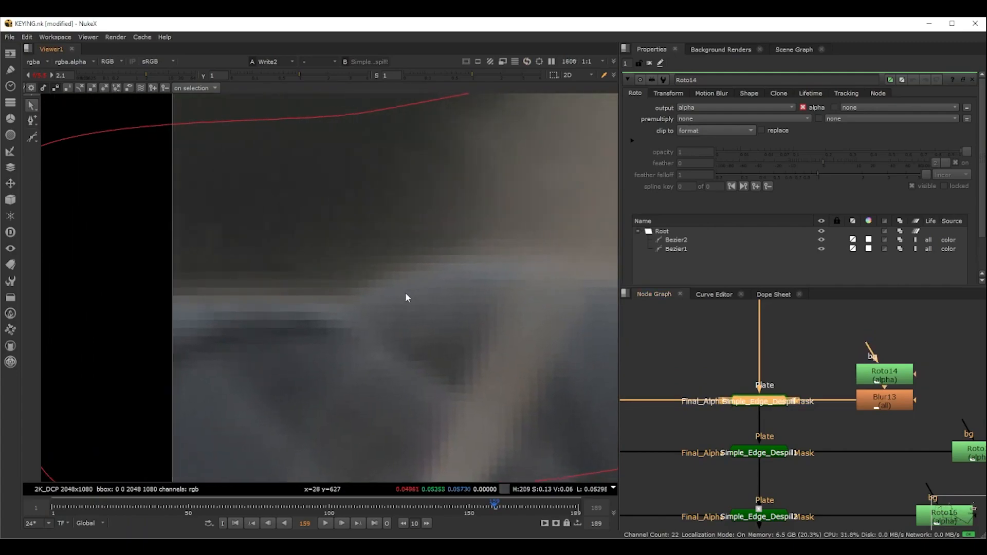
pyautogui.press('d')
pyautogui.press('d')
pyautogui.press('d')
pyautogui.press('d')
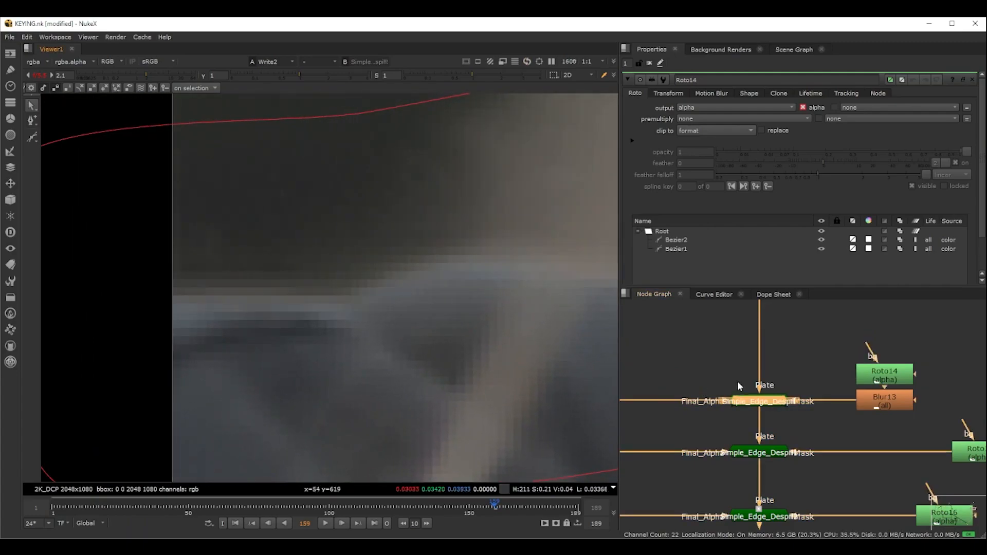
# Step: Return to the EDGE DESPILL backdrop and open the settings of Simple_Edge_Despill5
pyautogui.scroll(-5, 740, 409)
pyautogui.scroll(-3, 740, 409)
pyautogui.moveTo(740, 410); pyautogui.dragTo(868, 400, button='middle')
pyautogui.scroll(-2, 808, 385)
pyautogui.scroll(-3, 868, 400)
pyautogui.scroll(5, 719, 447)
pyautogui.moveTo(725, 452); pyautogui.dragTo(818, 391, button='middle')
pyautogui.scroll(6, 824, 340)
pyautogui.doubleClick(773, 391)
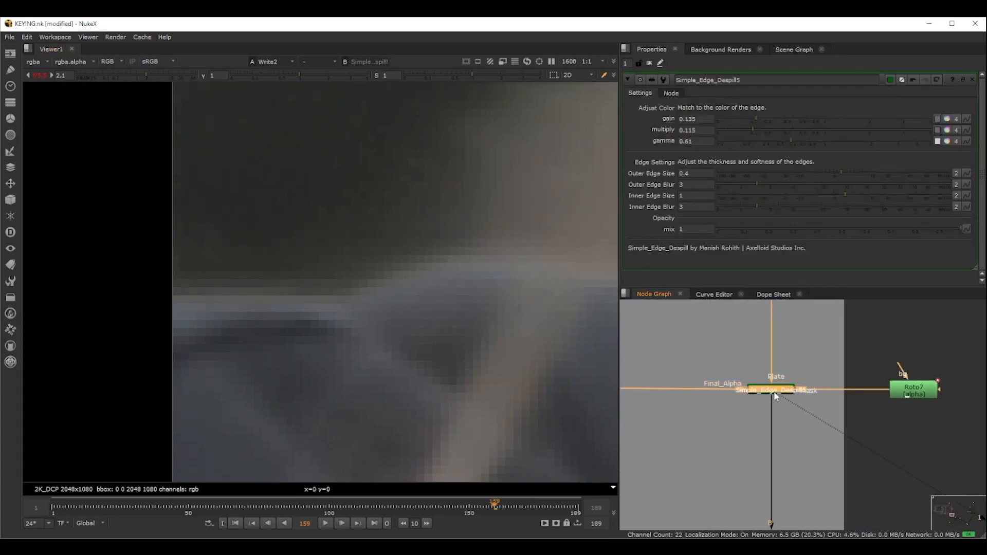
# Step: Inspect the bright fringe around the rifle's HOLOSUN sight and locate the existing despill node in the graph
pyautogui.scroll(-5, 207, 387)
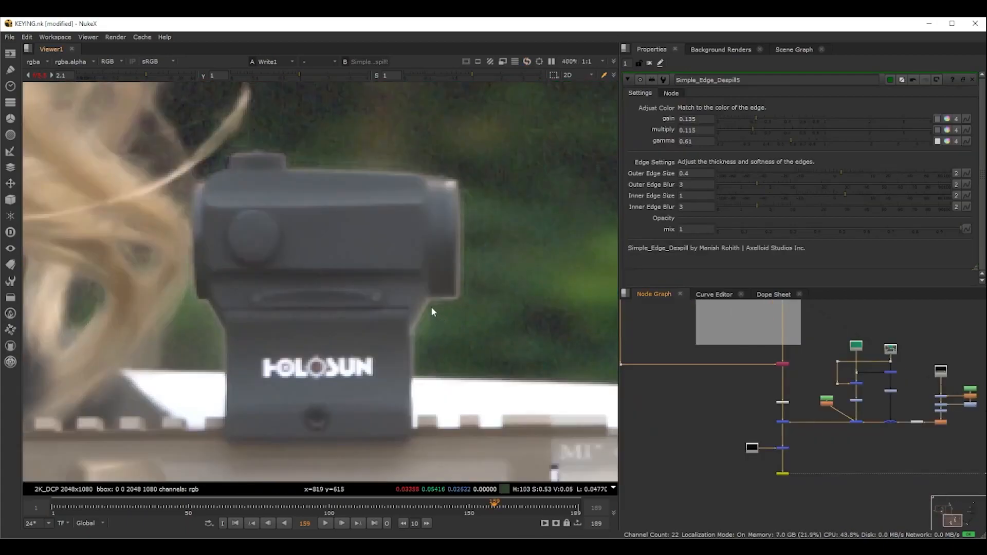
pyautogui.scroll(4, 820, 366)
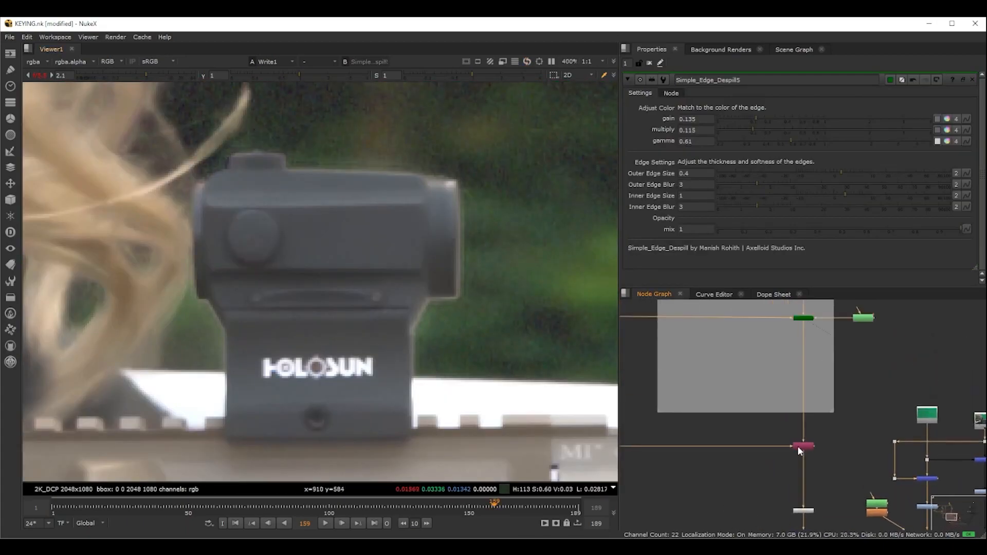
pyautogui.scroll(2, 803, 371)
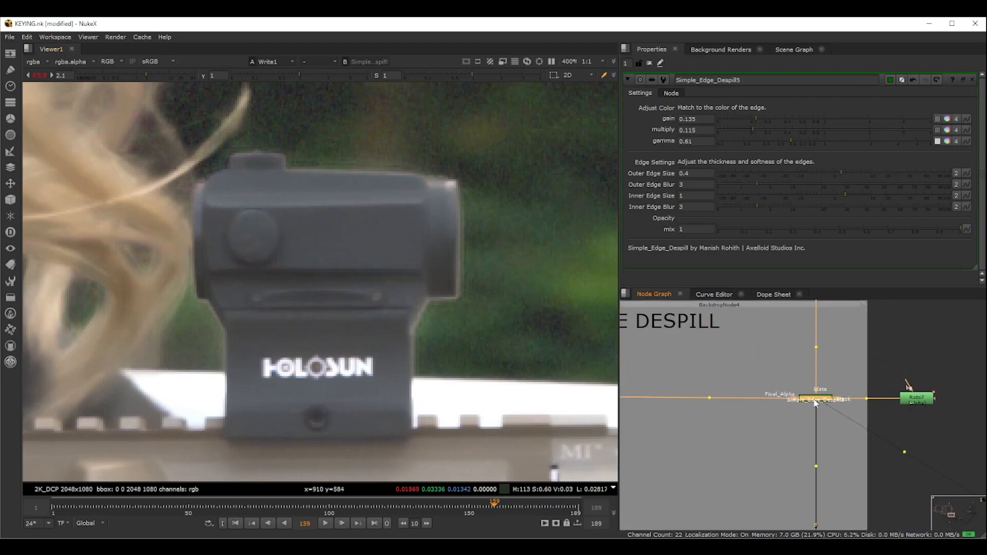
pyautogui.scroll(-4, 442, 248)
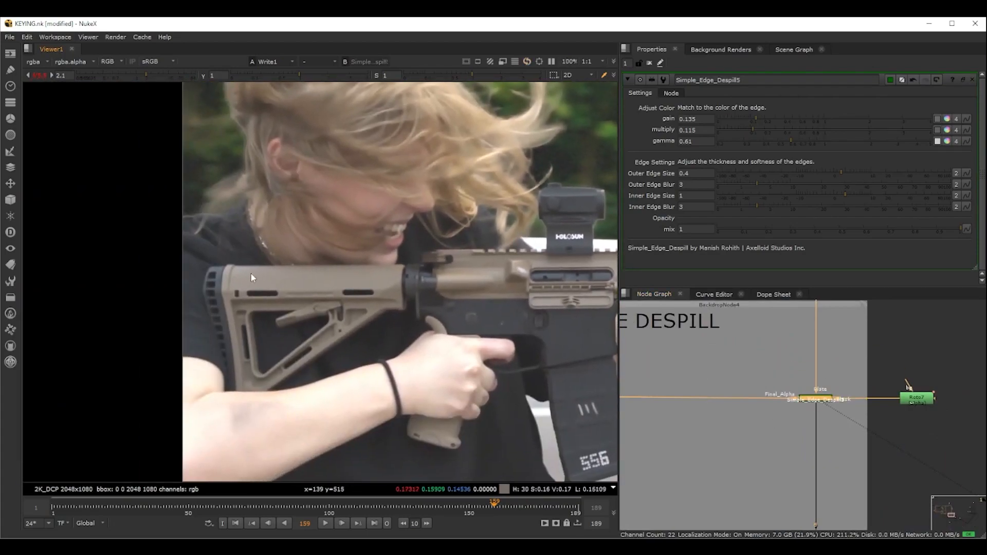
pyautogui.scroll(5, 396, 257)
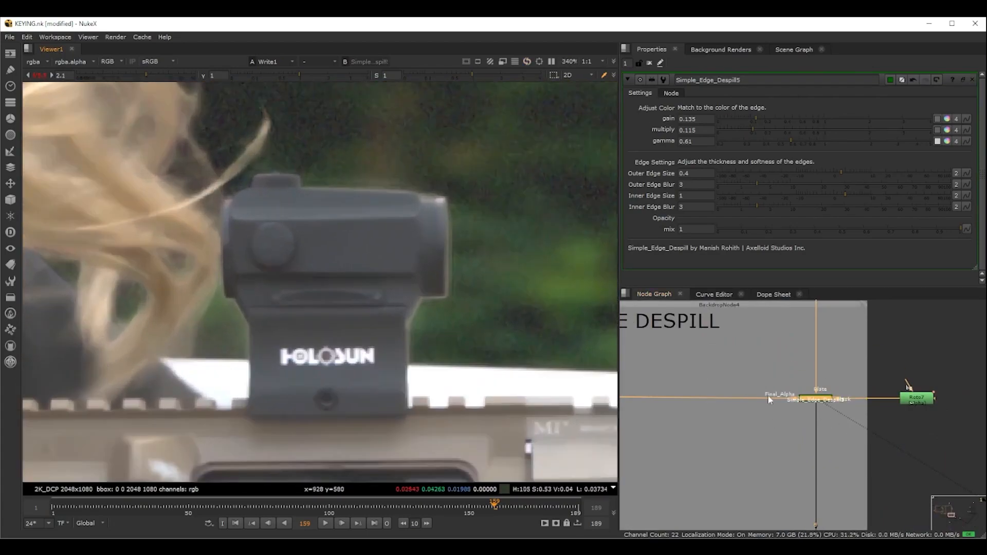
# Step: Paste a second despill node below Simple_Edge_Despill5 and feed its Final_Alpha input from a new dot on the alpha connection
pyautogui.hotkey('ctrl', 'v')
pyautogui.moveTo(751, 435); pyautogui.dragTo(706, 398)
pyautogui.keyDown('ctrl'); pyautogui.click(709, 398); pyautogui.keyUp('ctrl')
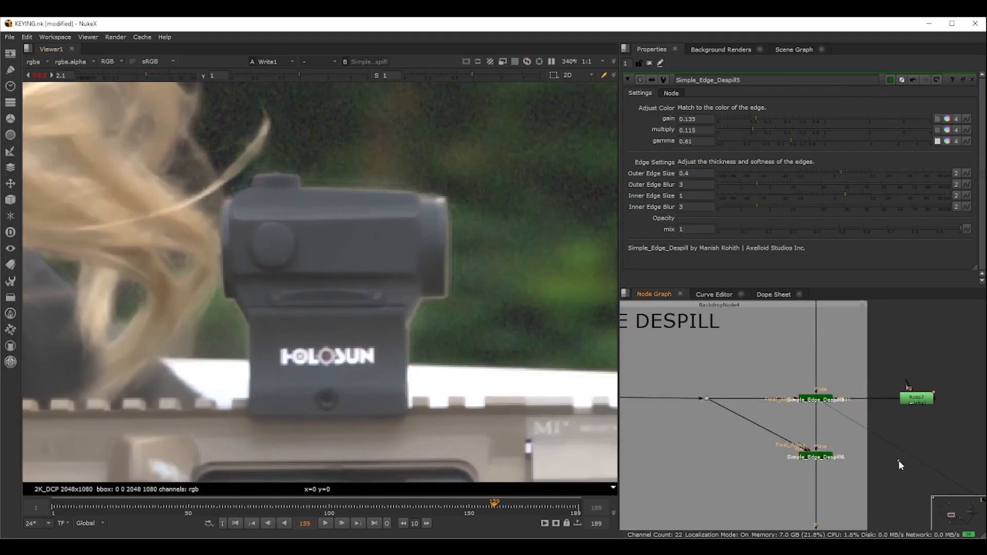
# Step: Add a Roto node as the new despill's mask and draw a closed shape around the HOLOSUN sight
pyautogui.press('o')
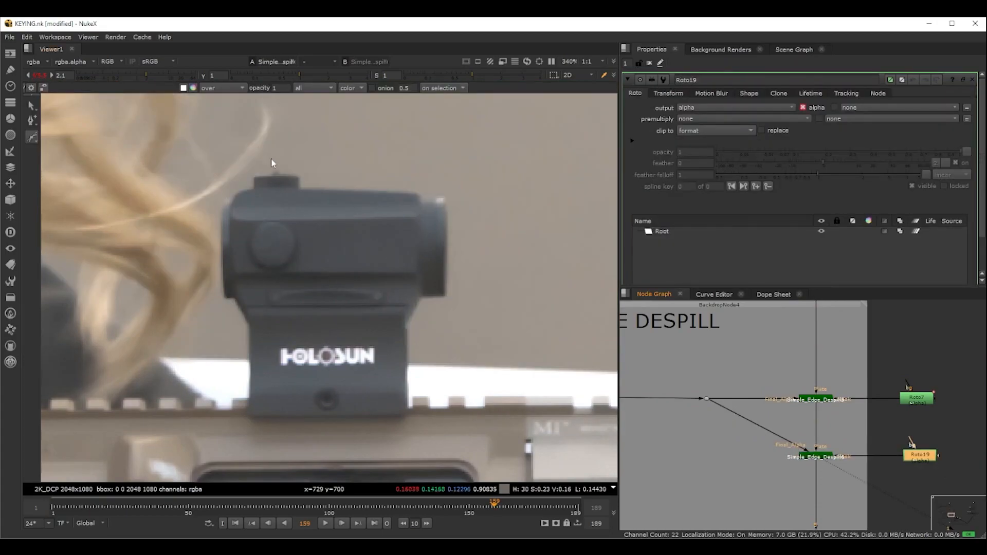
pyautogui.click(267, 157)
pyautogui.click(207, 198)
pyautogui.click(197, 259)
pyautogui.click(213, 334)
pyautogui.click(252, 359)
pyautogui.click(419, 359)
pyautogui.click(500, 226)
pyautogui.click(420, 174)
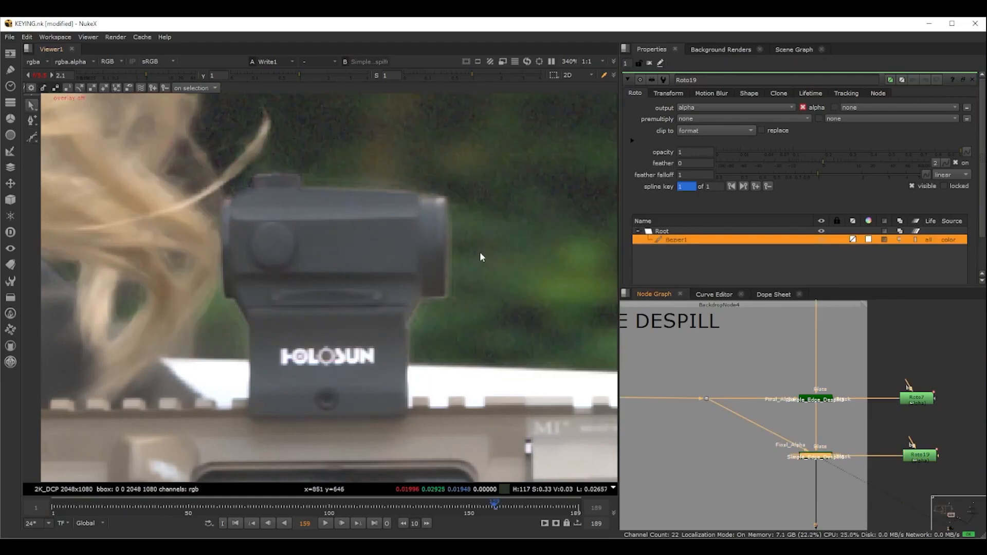
# Step: Toggle Simple_Edge_Despill6 off and on to compare the fringe along the sight's front edge
pyautogui.scroll(3, 434, 208)
pyautogui.press('d')
pyautogui.scroll(-5, 534, 334)
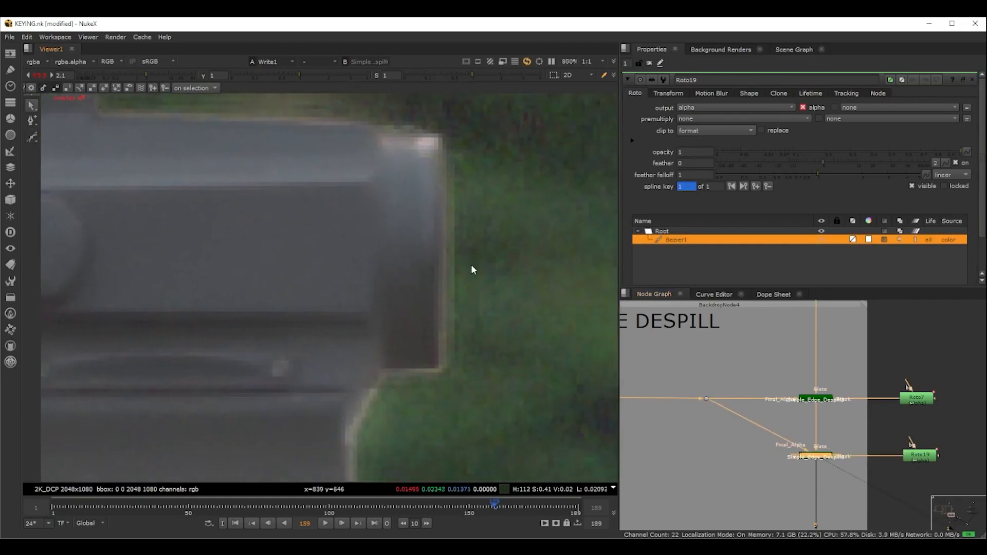
pyautogui.press('d')
pyautogui.press('d')
pyautogui.press('d')
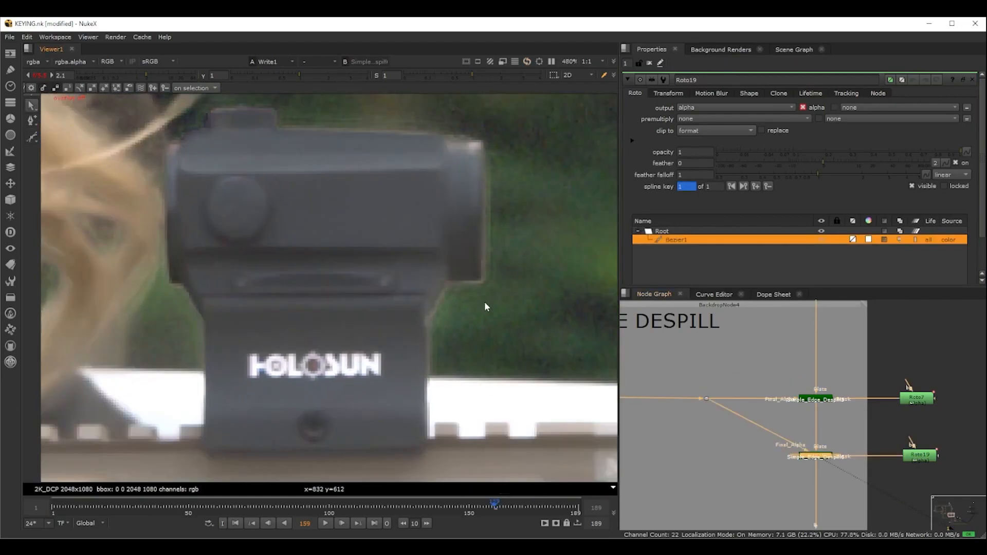
# Step: Set Simple_Edge_Despill6's Outer Edge Size to -24 and its Outer Edge Blur to 8.4
pyautogui.doubleClick(815, 456)
pyautogui.moveTo(790, 172)
pyautogui.mouseDown()
pyautogui.moveTo(774, 170)
pyautogui.moveTo(800, 183)
pyautogui.mouseUp()
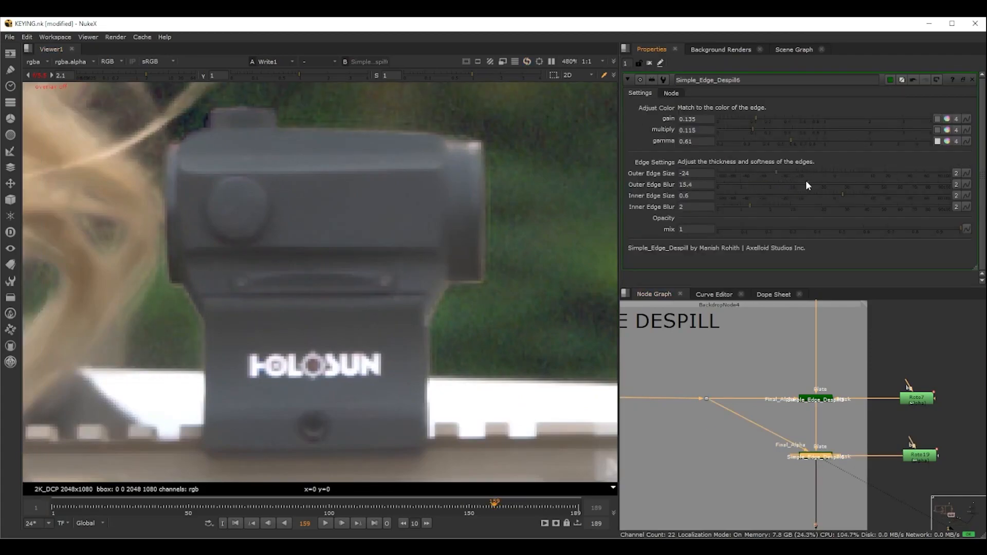
pyautogui.click(784, 183)
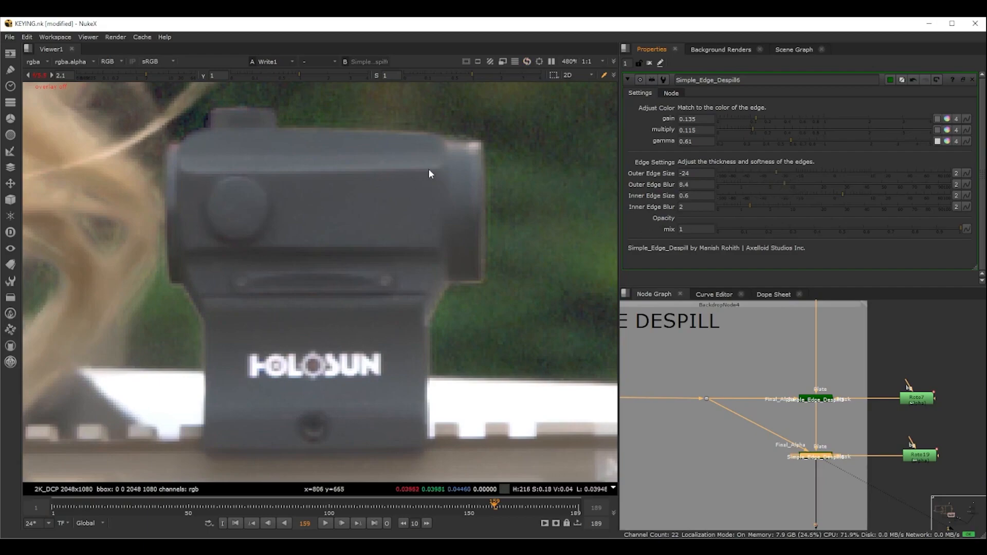
# Step: Compare the sight's edges with Simple_Edge_Despill6 disabled and enabled, including a close look at the upper front corner
pyautogui.press('d')
pyautogui.press('d')
pyautogui.press('d')
pyautogui.press('d')
pyautogui.press('d')
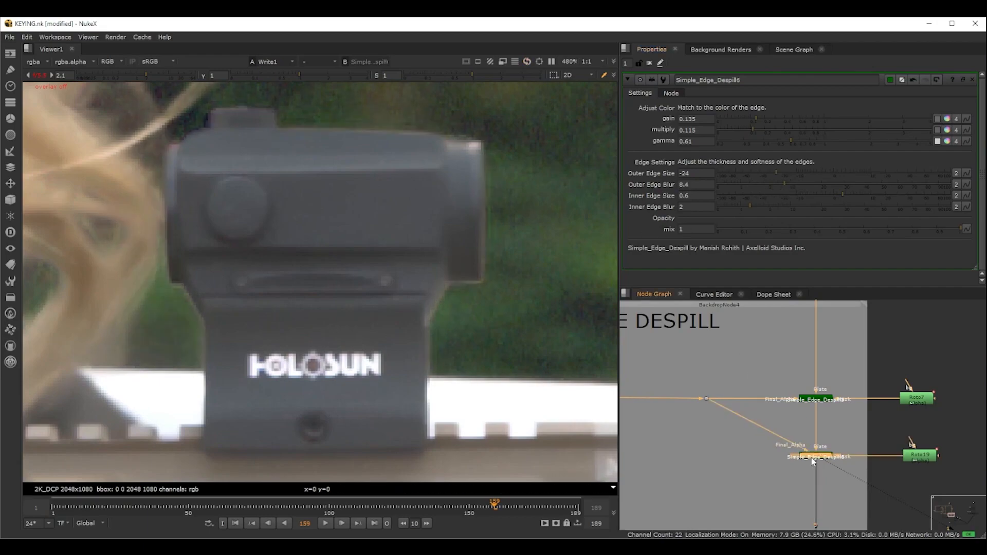
pyautogui.press('d')
pyautogui.press('d')
pyautogui.press('d')
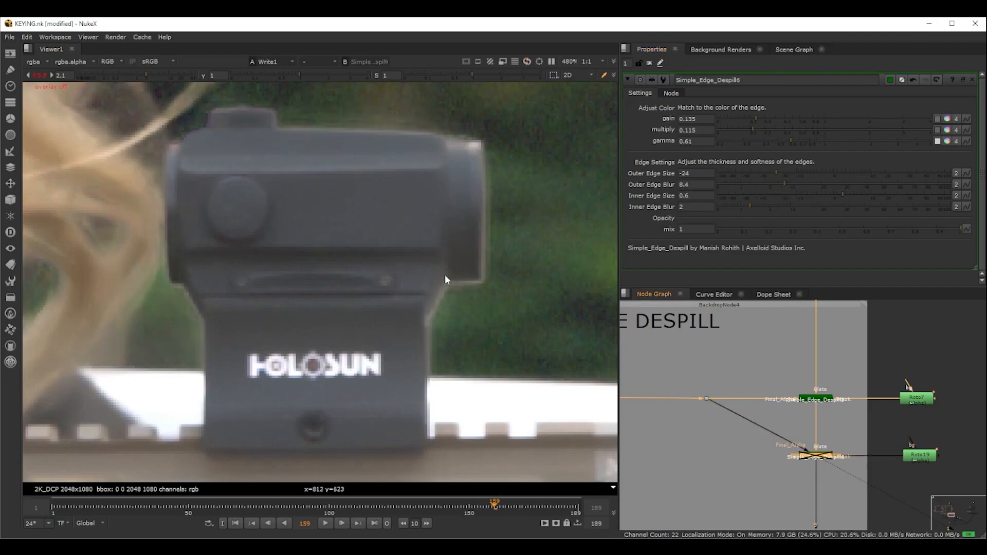
pyautogui.scroll(-2, 486, 281)
pyautogui.scroll(2, 487, 279)
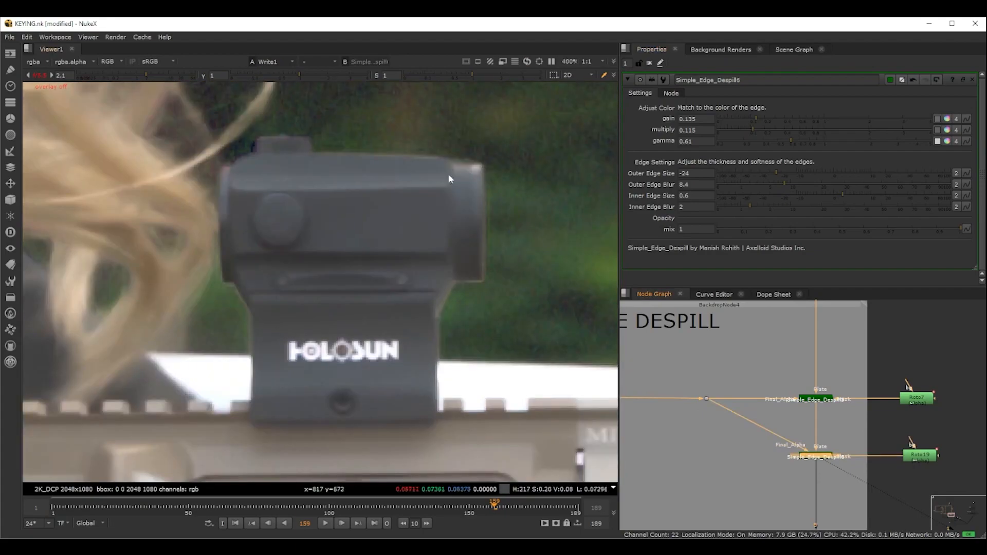
pyautogui.scroll(4, 456, 173)
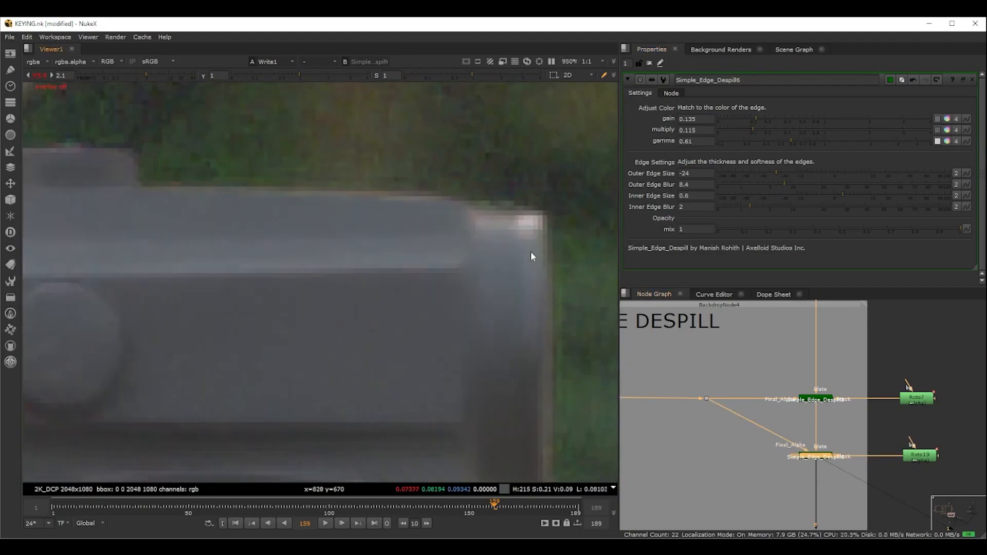
pyautogui.scroll(-3, 569, 313)
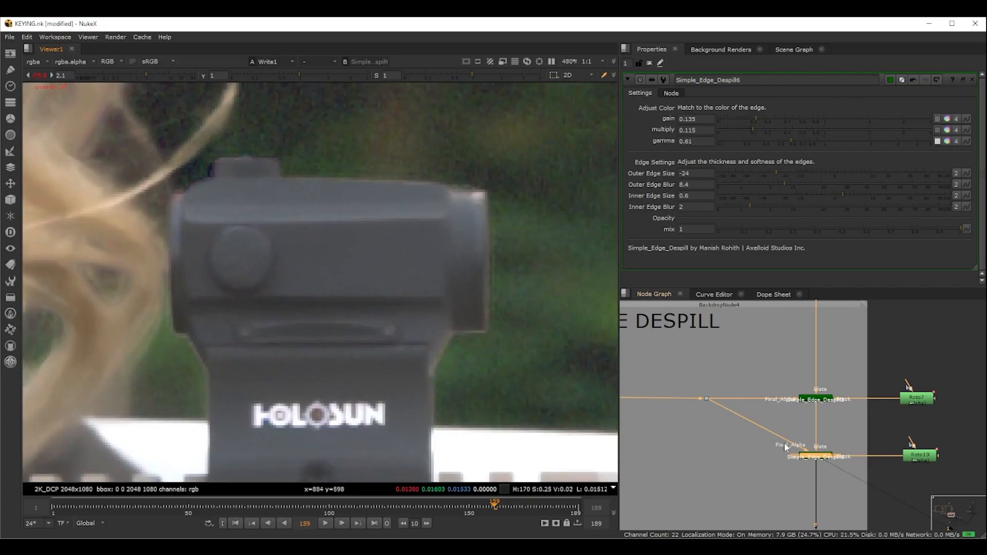
# Step: Add another despill node with its own Roto mask and draw a closed shape around the sight's lower front corner
pyautogui.scroll(-2, 813, 397)
pyautogui.click(767, 415)
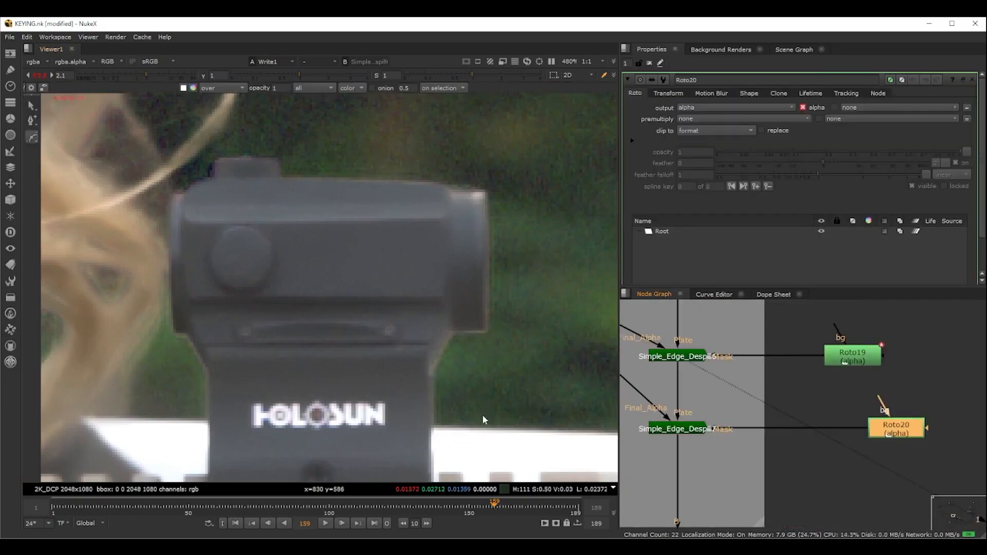
pyautogui.click(426, 388)
pyautogui.click(415, 352)
pyautogui.click(453, 316)
pyautogui.click(484, 271)
pyautogui.click(509, 276)
pyautogui.click(512, 326)
pyautogui.click(474, 373)
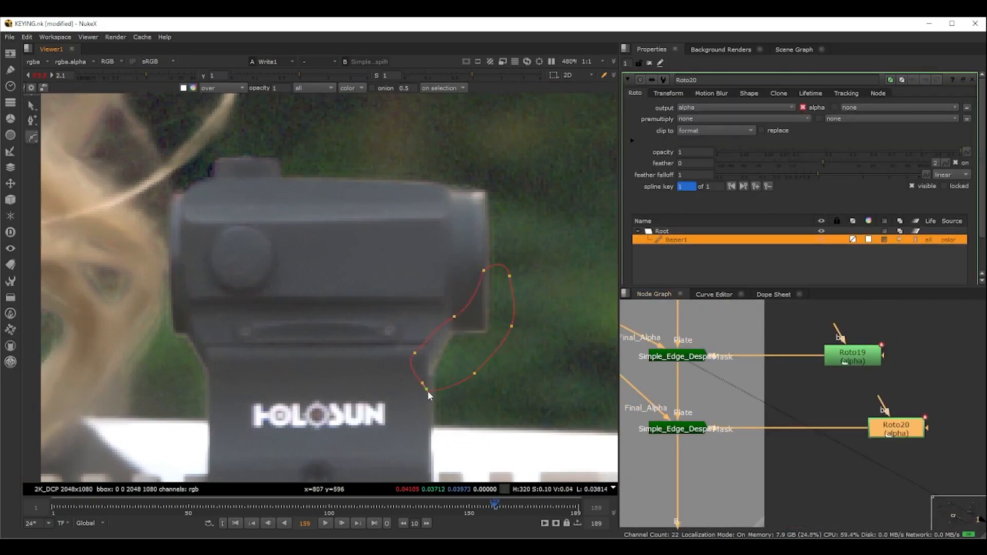
pyautogui.click(426, 389)
# Step: Inspect the newly masked lower front corner of the sight up close with the viewer overlay hidden
pyautogui.scroll(3, 556, 302)
pyautogui.click(557, 301)
pyautogui.moveTo(744, 386); pyautogui.dragTo(809, 382, button='middle')
pyautogui.press('q')
pyautogui.click(592, 300)
pyautogui.click(552, 330)
pyautogui.press('q')
pyautogui.scroll(2, 766, 406)
# Step: Split Simple_Edge_Despill7's gain into separate colour channels and set the green gain to 3.76
pyautogui.doubleClick(749, 414)
pyautogui.moveTo(837, 142); pyautogui.dragTo(864, 143)
pyautogui.moveTo(928, 142); pyautogui.dragTo(924, 141)
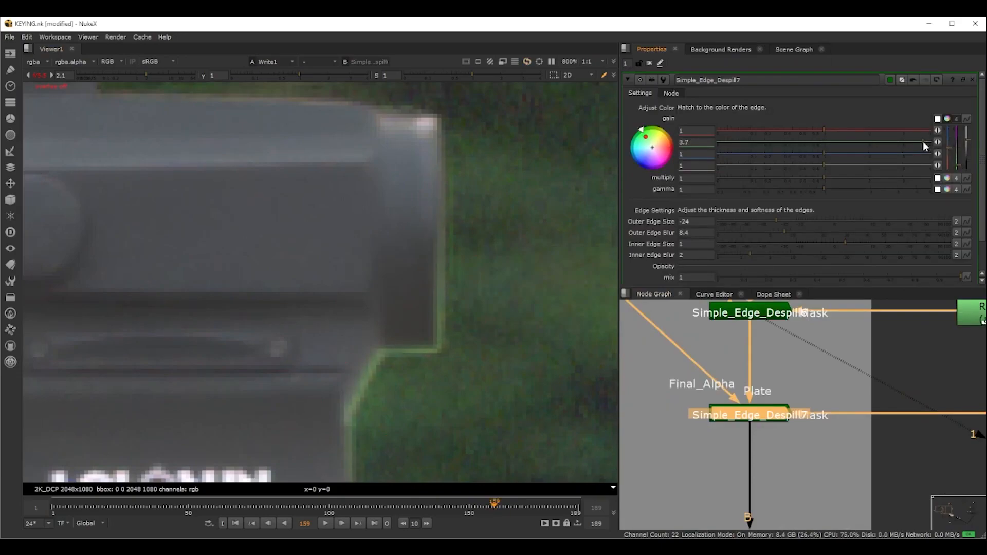
pyautogui.click(948, 179)
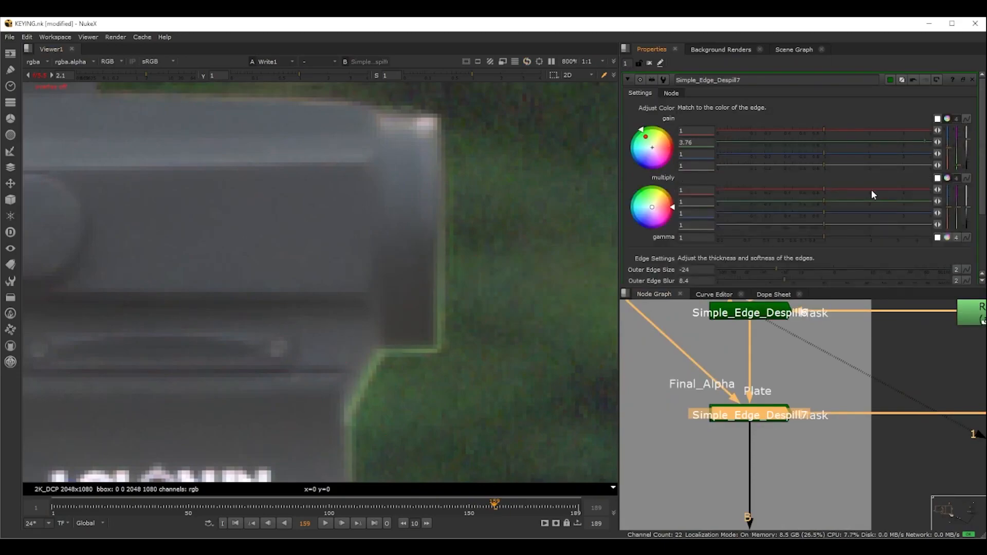
pyautogui.click(947, 178)
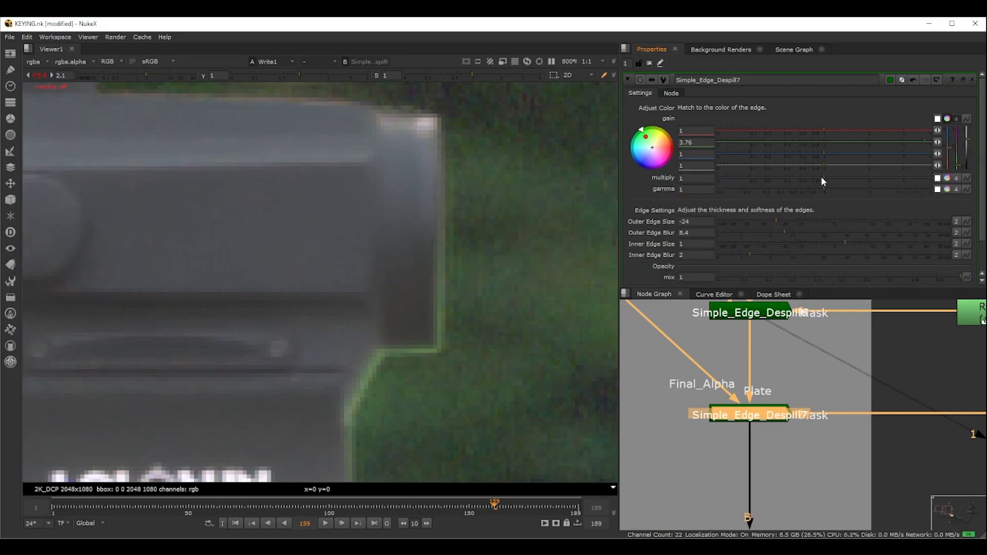
# Step: Set Simple_Edge_Despill7's multiply to 0.14, return its green gain to 1 and set its gamma to 0.52
pyautogui.moveTo(821, 176); pyautogui.dragTo(756, 183)
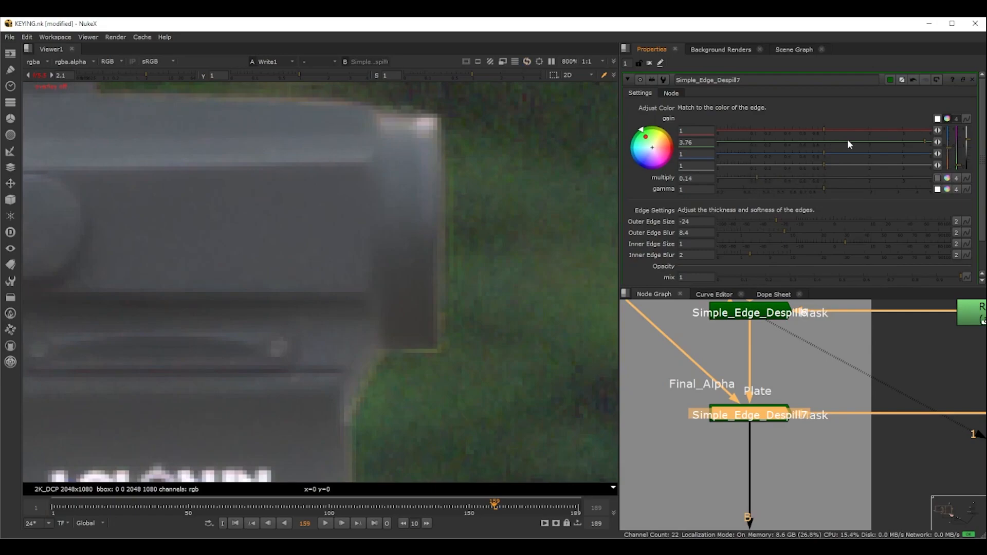
pyautogui.moveTo(913, 141)
pyautogui.mouseDown()
pyautogui.moveTo(846, 137)
pyautogui.moveTo(785, 154)
pyautogui.mouseUp()
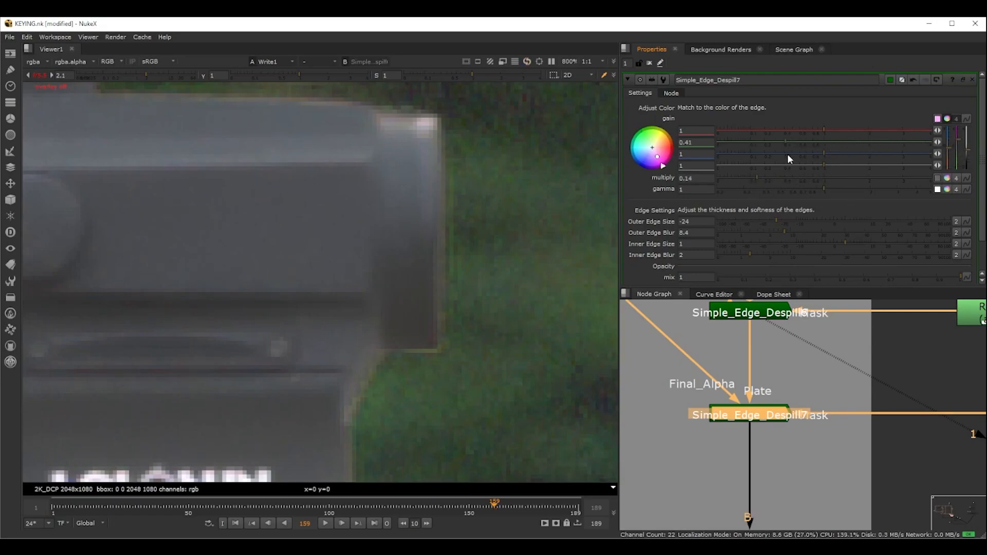
pyautogui.moveTo(924, 146)
pyautogui.mouseDown()
pyautogui.moveTo(772, 162)
pyautogui.moveTo(829, 150)
pyautogui.mouseUp()
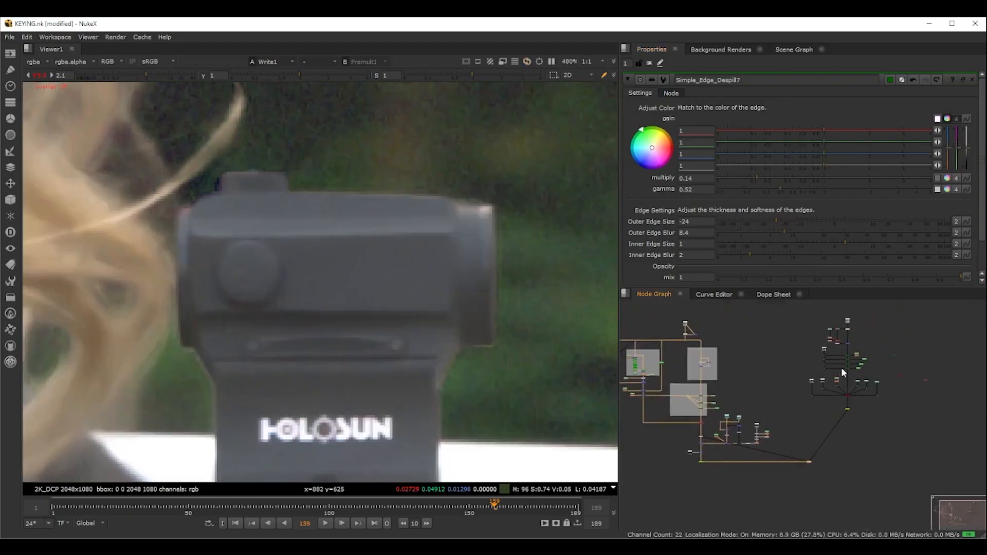
# Step: Review the sight's edges in the Write2 composite and test Simple_Edge_Despill1 with a slider change that is undone
pyautogui.scroll(5, 842, 369)
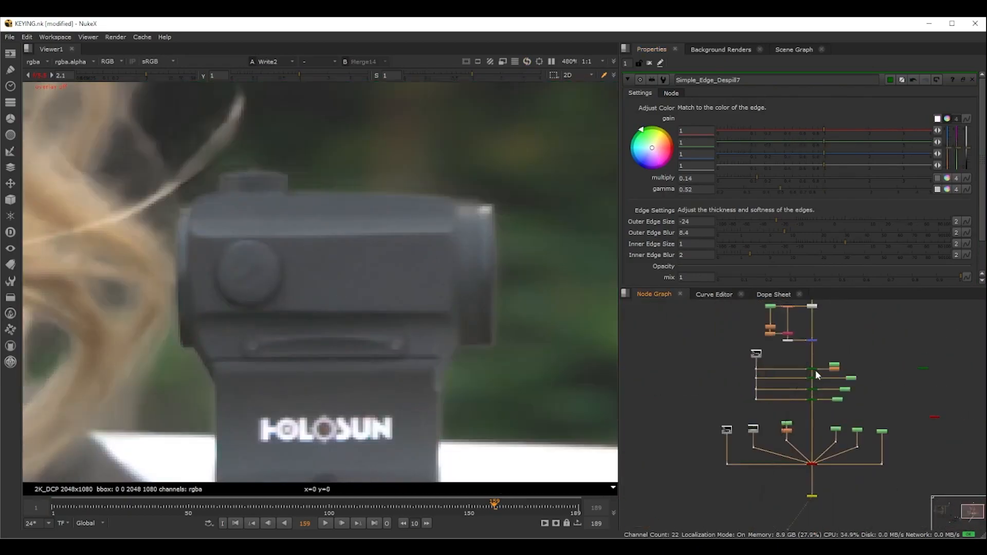
pyautogui.scroll(3, 815, 368)
pyautogui.scroll(1, 489, 340)
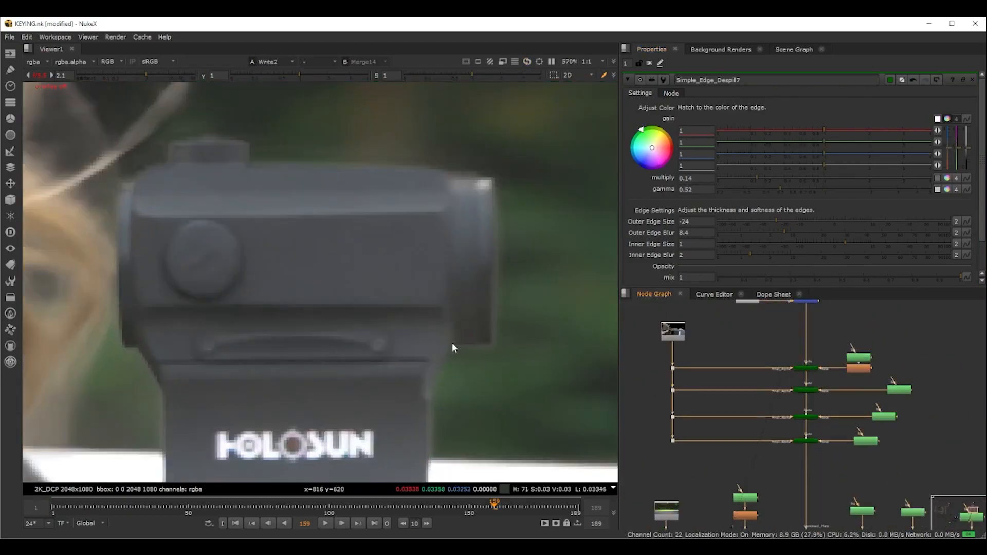
pyautogui.scroll(4, 806, 366)
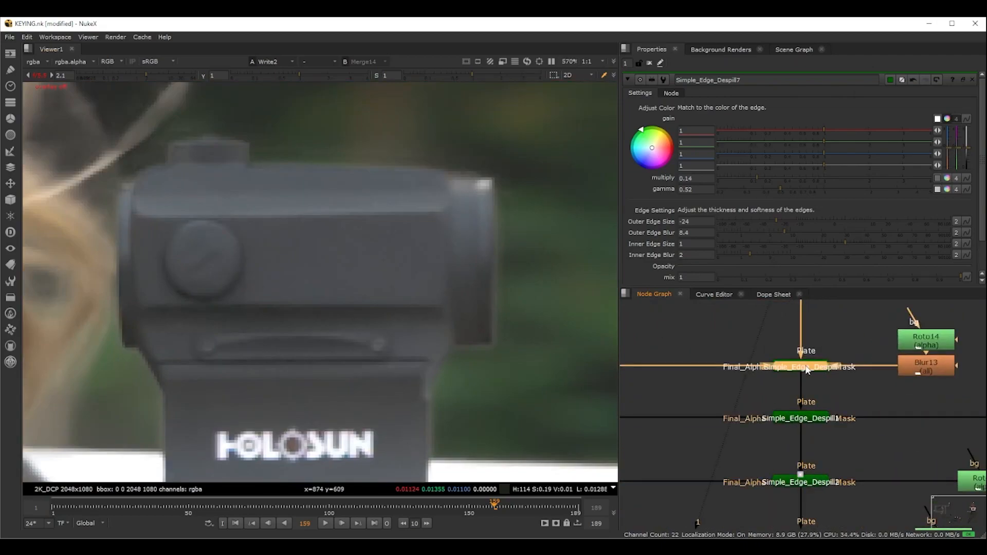
pyautogui.scroll(-5, 383, 313)
pyautogui.scroll(4, 186, 288)
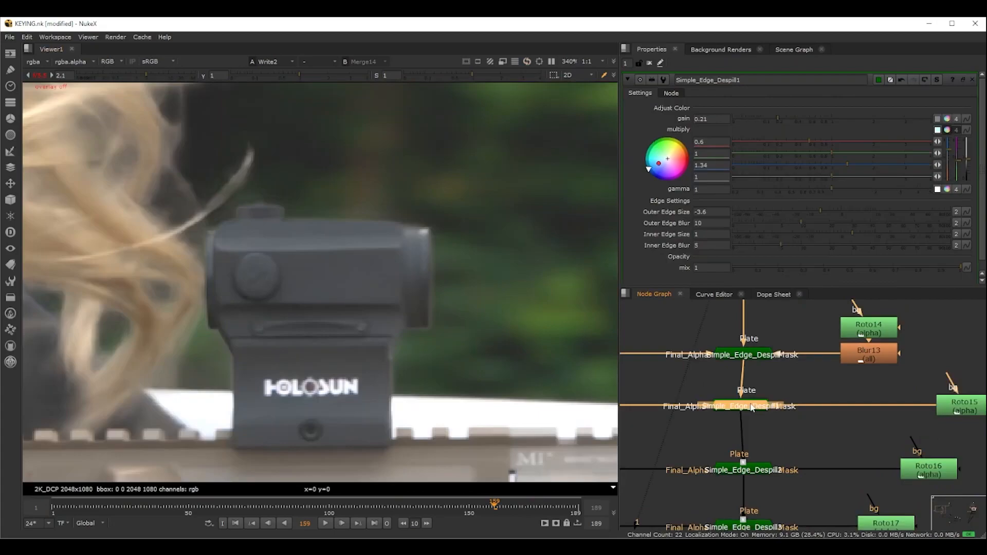
pyautogui.moveTo(774, 275); pyautogui.dragTo(749, 275)
pyautogui.hotkey('ctrl', 'z')
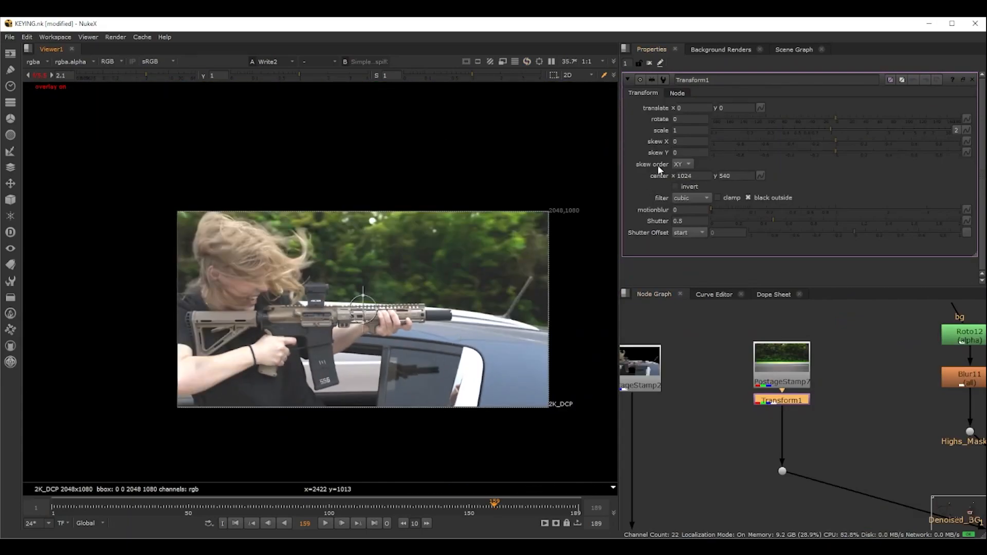
# Step: Scale the background plate's Transform1 to 2 and move the plate down to about x 16, y -518
pyautogui.moveTo(685, 128); pyautogui.dragTo(649, 117)
pyautogui.write('2')
pyautogui.press('Return')
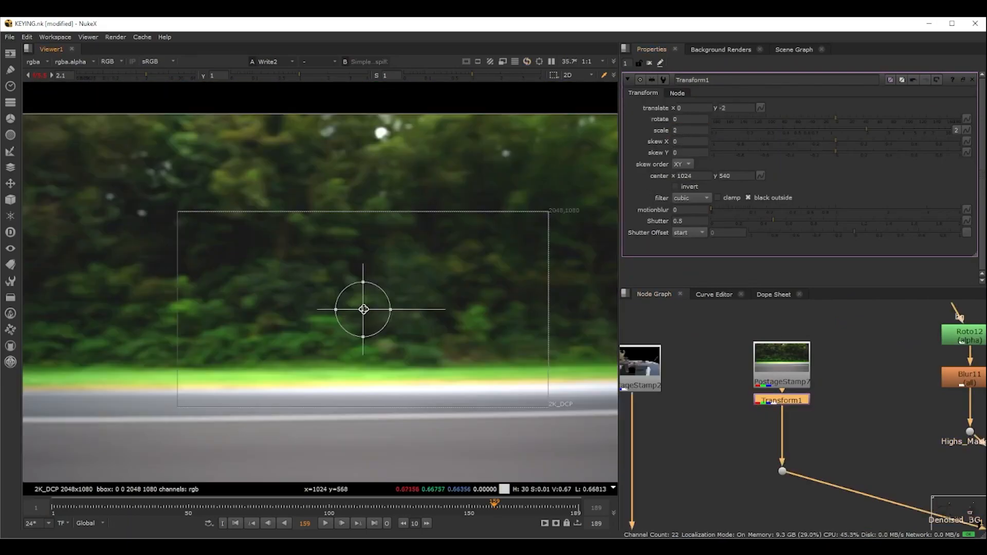
pyautogui.moveTo(382, 295); pyautogui.dragTo(385, 388)
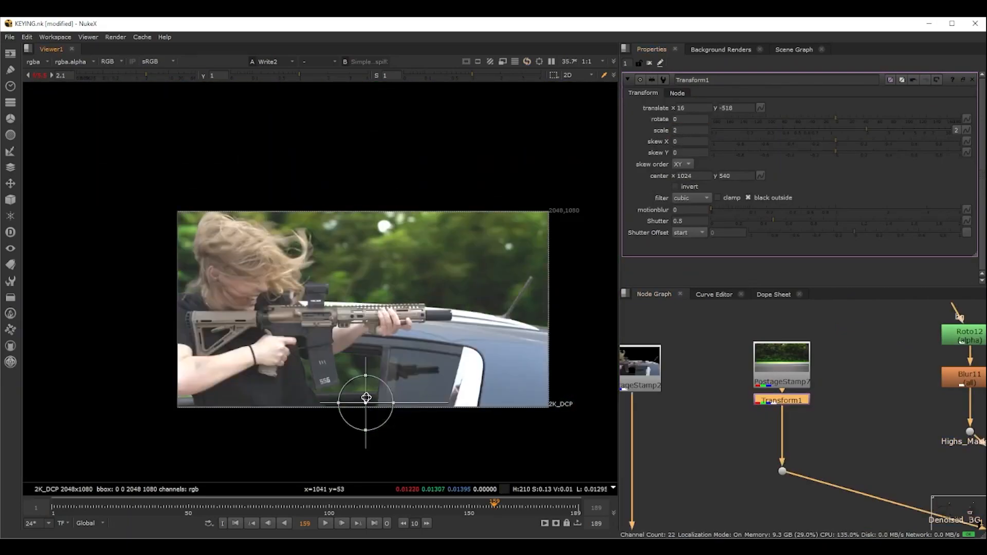
# Step: Raise Simple_Edge_Despill2's mix to 1 to try full despill on the rifle magazine's edges
pyautogui.scroll(8, 353, 359)
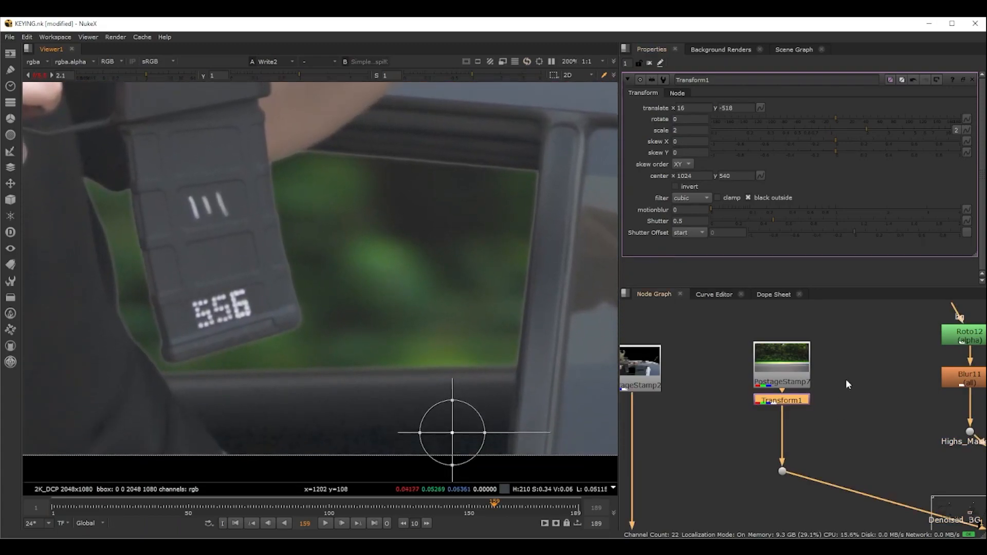
pyautogui.scroll(-5, 831, 394)
pyautogui.scroll(7, 793, 419)
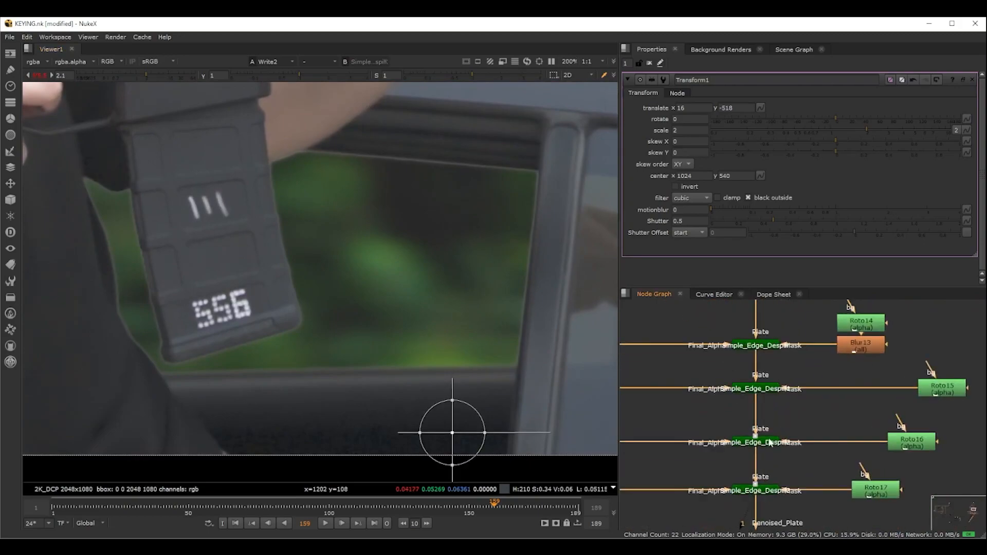
pyautogui.doubleClick(763, 444)
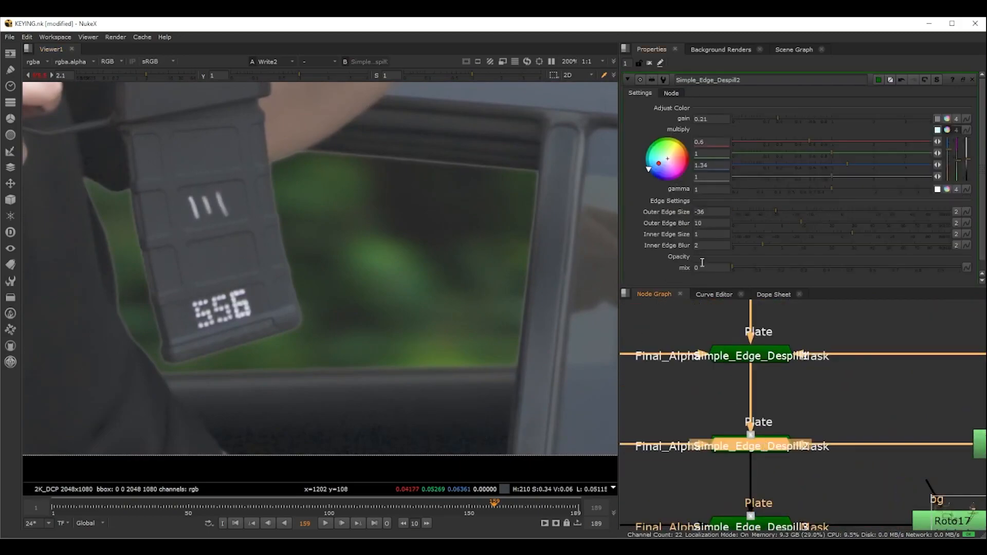
pyautogui.click(743, 267)
pyautogui.moveTo(878, 259); pyautogui.dragTo(961, 267)
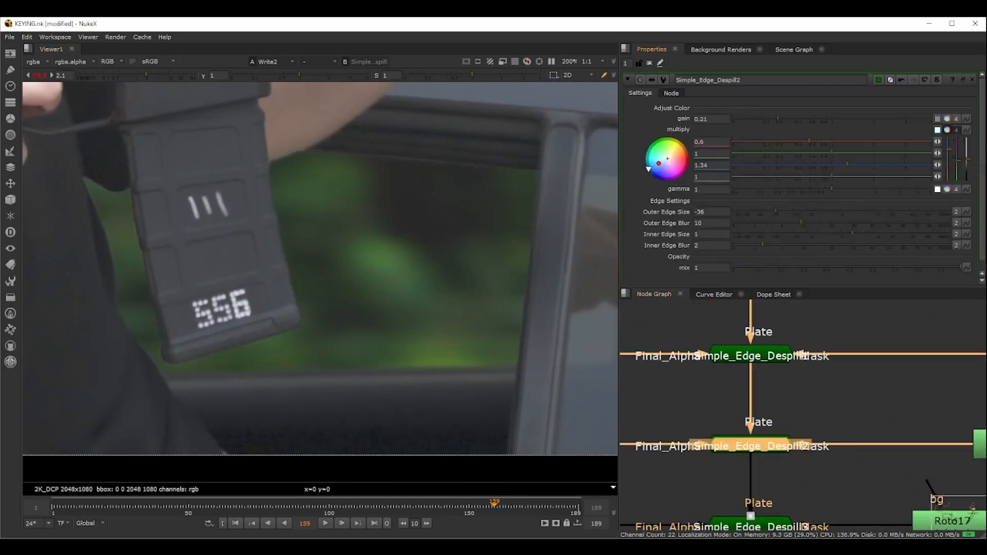
# Step: Examine the magazine's lower corner up close and check the shape in its Roto16 mask
pyautogui.scroll(6, 334, 310)
pyautogui.moveTo(193, 331); pyautogui.dragTo(443, 291, button='middle')
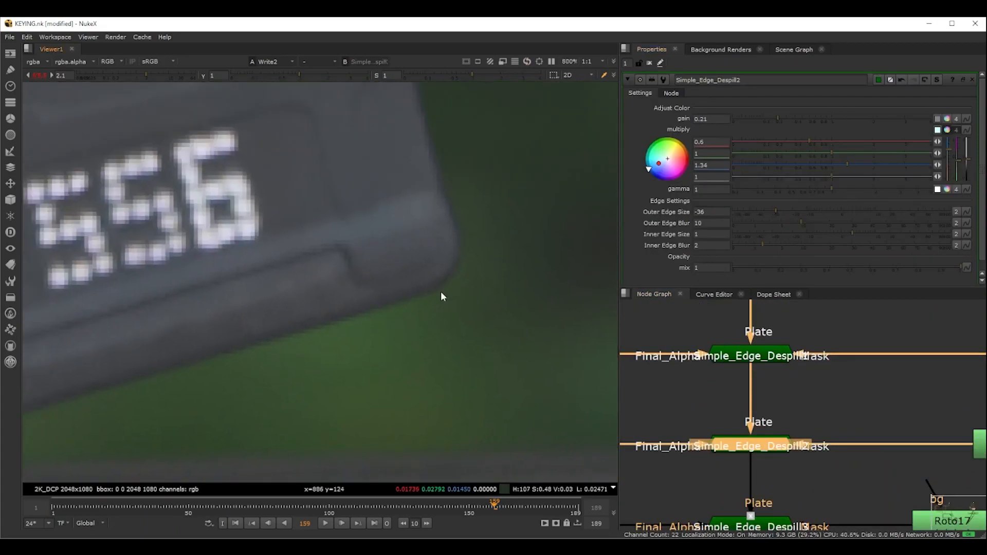
pyautogui.scroll(-2, 434, 290)
pyautogui.scroll(-2, 434, 294)
pyautogui.scroll(-4, 764, 388)
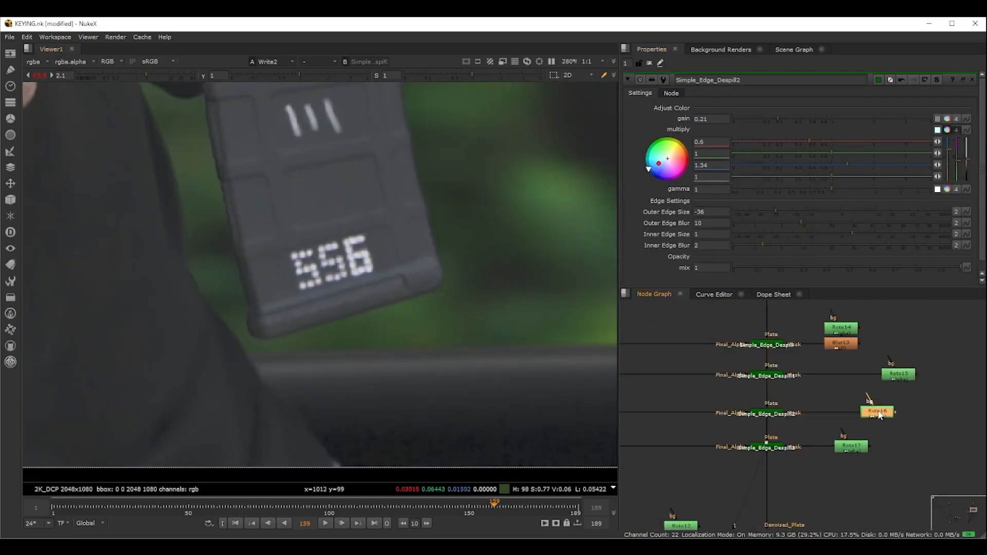
pyautogui.doubleClick(876, 411)
pyautogui.scroll(-3, 374, 311)
pyautogui.scroll(4, 350, 316)
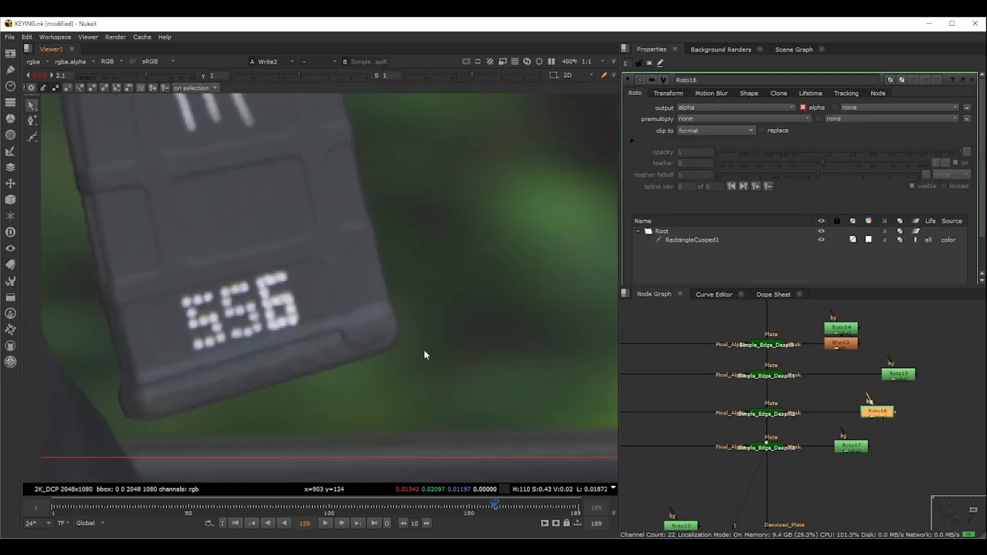
# Step: Set Simple_Edge_Despill2's mix to about 0.72 for the magazine's edges
pyautogui.doubleClick(767, 414)
pyautogui.moveTo(956, 267); pyautogui.dragTo(896, 264)
pyautogui.scroll(-5, 438, 280)
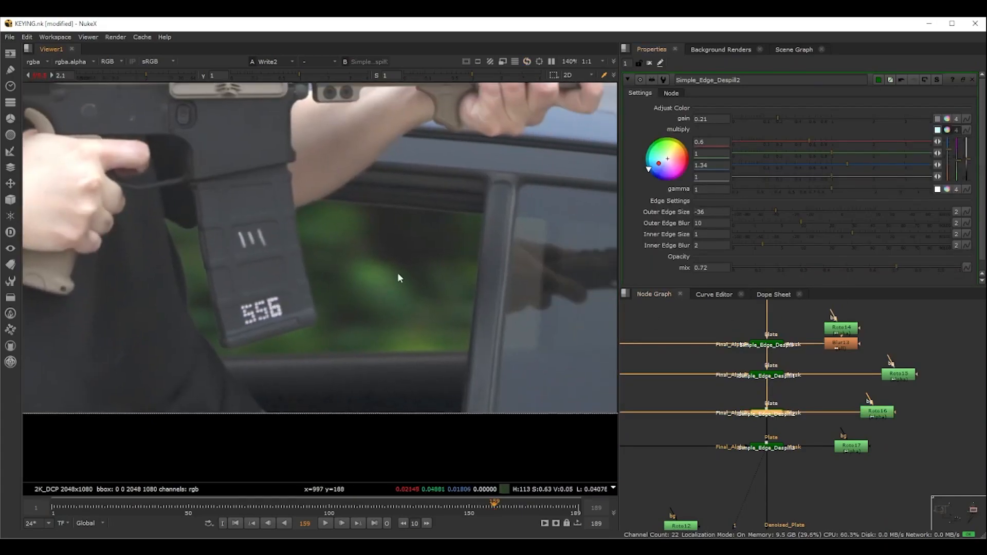
# Step: Set Simple_Edge_Despill3's mix to about 0.86 for the edges of the car window opening
pyautogui.scroll(2, 406, 257)
pyautogui.scroll(-6, 459, 313)
pyautogui.scroll(8, 432, 298)
pyautogui.click(771, 447)
pyautogui.doubleClick(771, 448)
pyautogui.scroll(-1, 335, 334)
pyautogui.moveTo(335, 334); pyautogui.dragTo(414, 273, button='middle')
pyautogui.scroll(2, 414, 273)
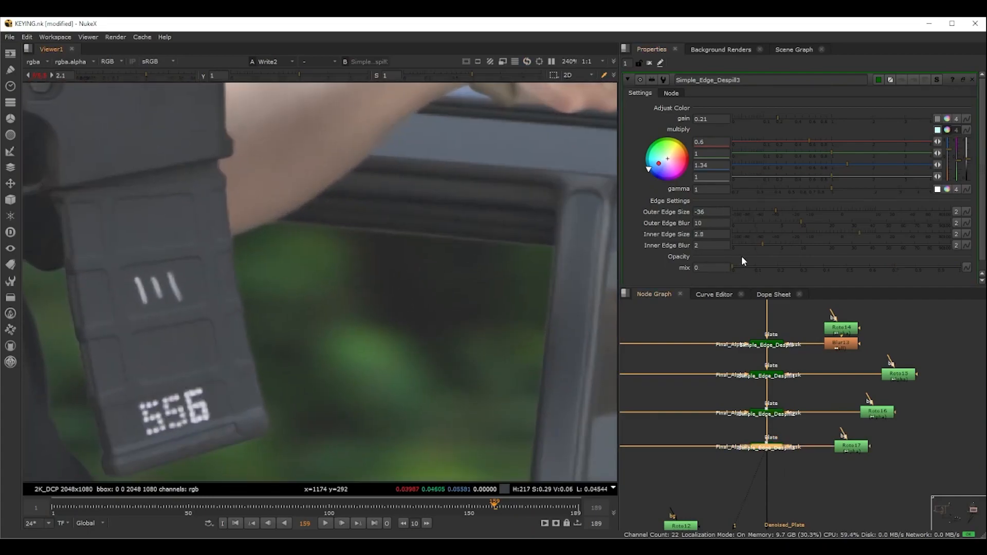
pyautogui.click(835, 267)
pyautogui.moveTo(890, 265); pyautogui.dragTo(928, 267)
pyautogui.scroll(5, 433, 263)
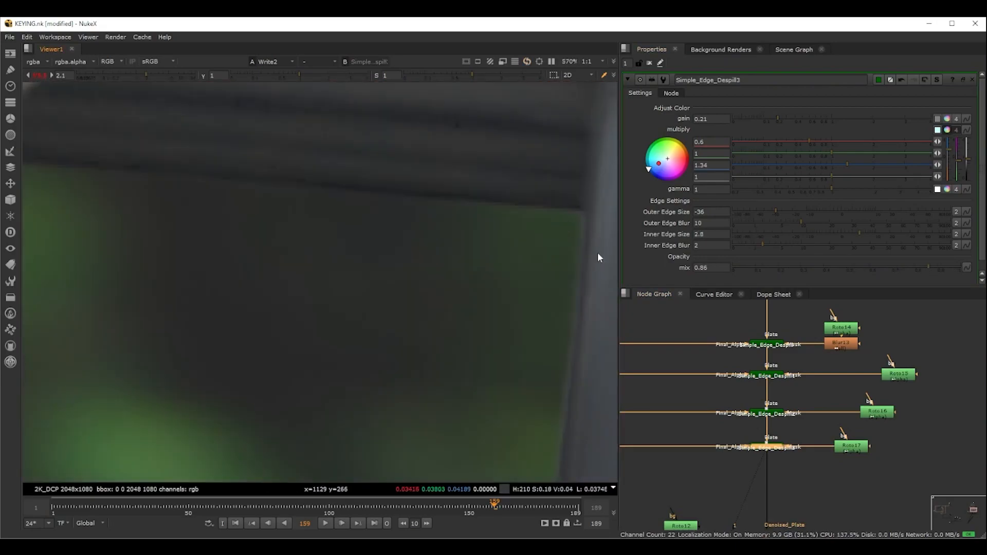
# Step: Set the opacity of Roto17's Bezier1 shape along the window's upper edge to 0.7 and Simple_Edge_Despill3's mix to 0.9
pyautogui.click(850, 447)
pyautogui.doubleClick(849, 447)
pyautogui.scroll(-6, 384, 257)
pyautogui.scroll(5, 392, 249)
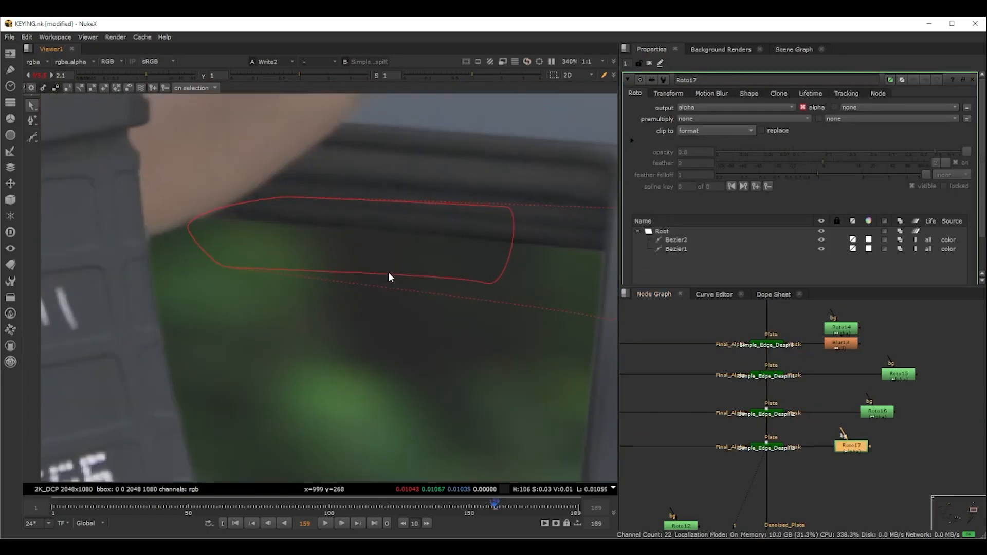
pyautogui.click(389, 276)
pyautogui.click(689, 152)
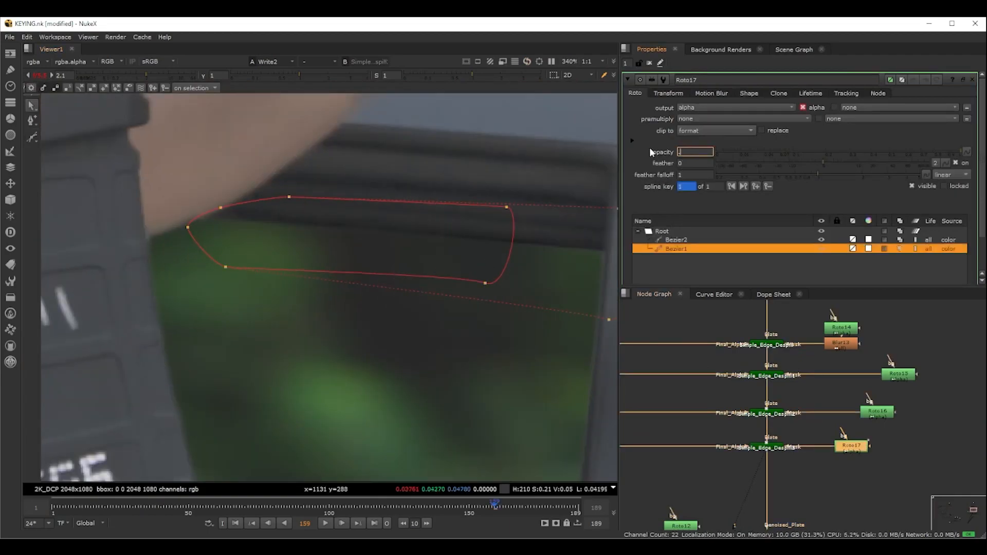
pyautogui.write('0.7')
pyautogui.press('Right')
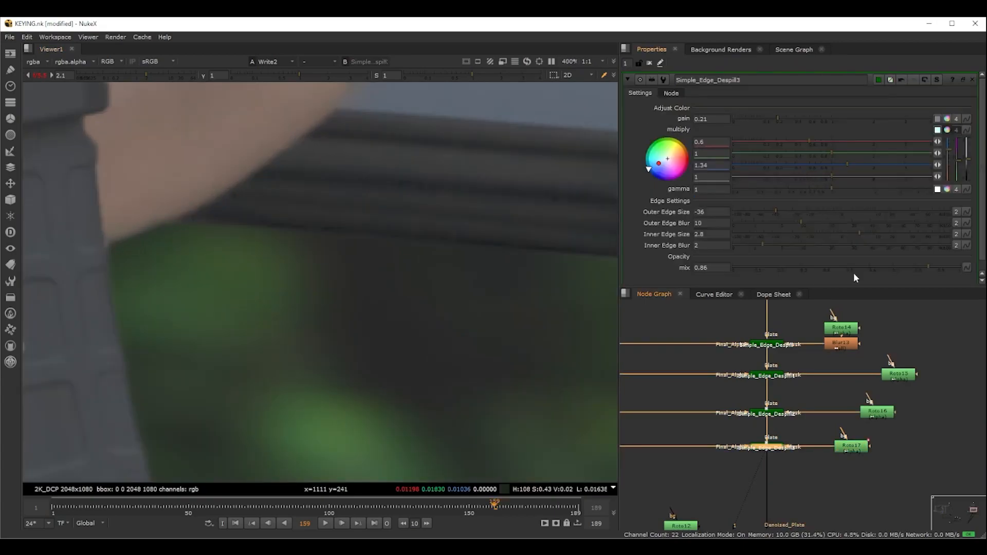
pyautogui.moveTo(916, 266); pyautogui.dragTo(939, 279)
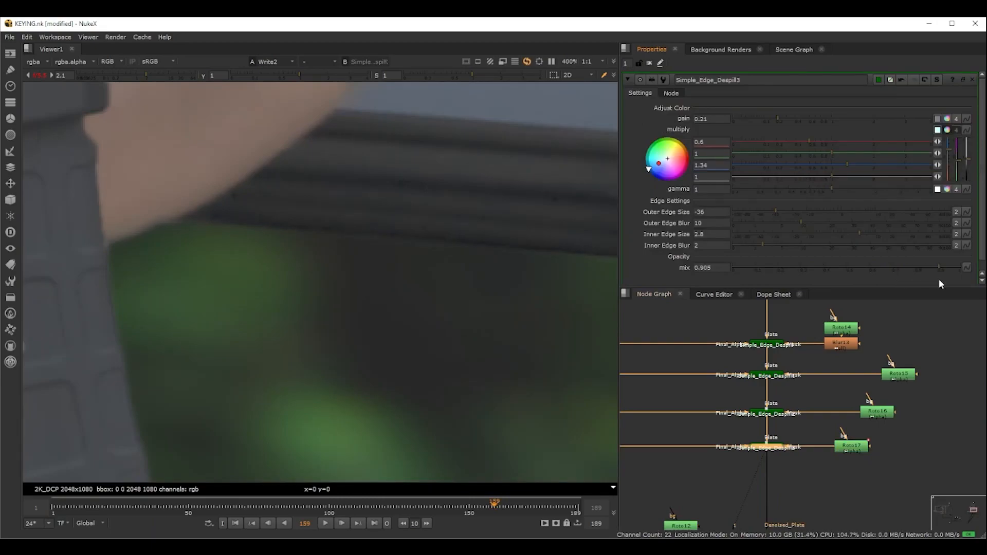
pyautogui.scroll(-4, 458, 278)
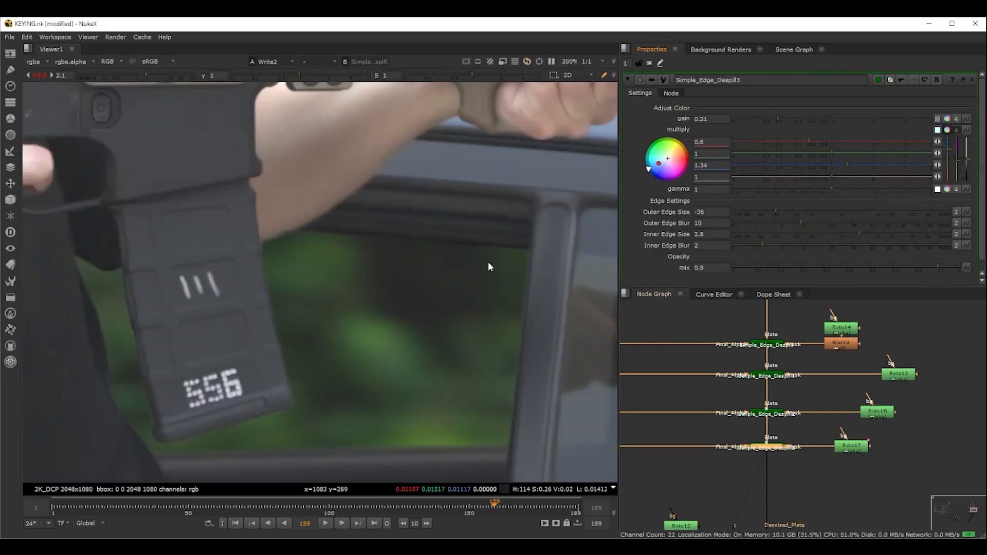
# Step: Mask the window pillar's inner edge in Roto17 with another shape at 0.3 opacity
pyautogui.scroll(5, 512, 259)
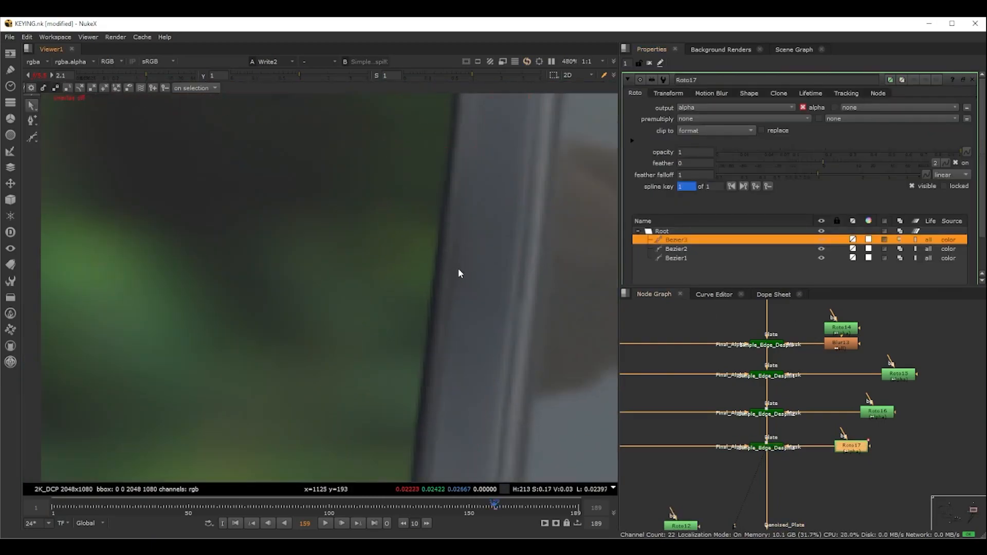
pyautogui.click(511, 264)
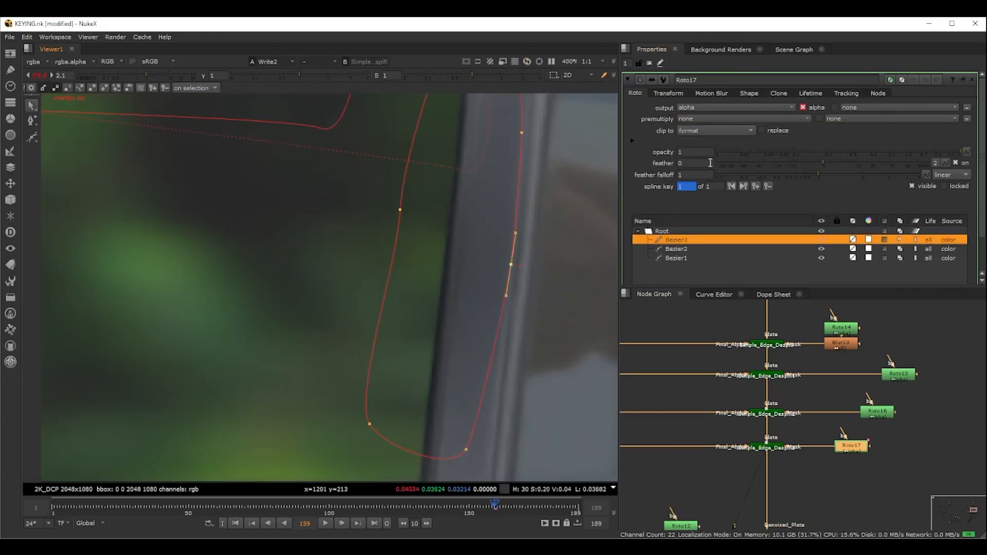
pyautogui.write('0.3')
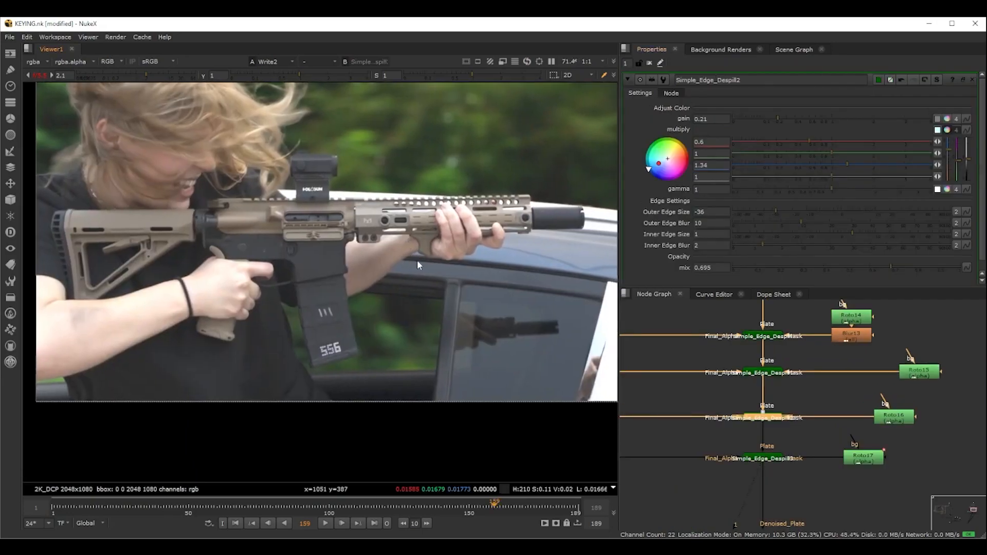
# Step: Examine the rifle, handguard and sight edges across the composite for remaining fringes, including the gap between the hair and the sight
pyautogui.scroll(-5, 417, 260)
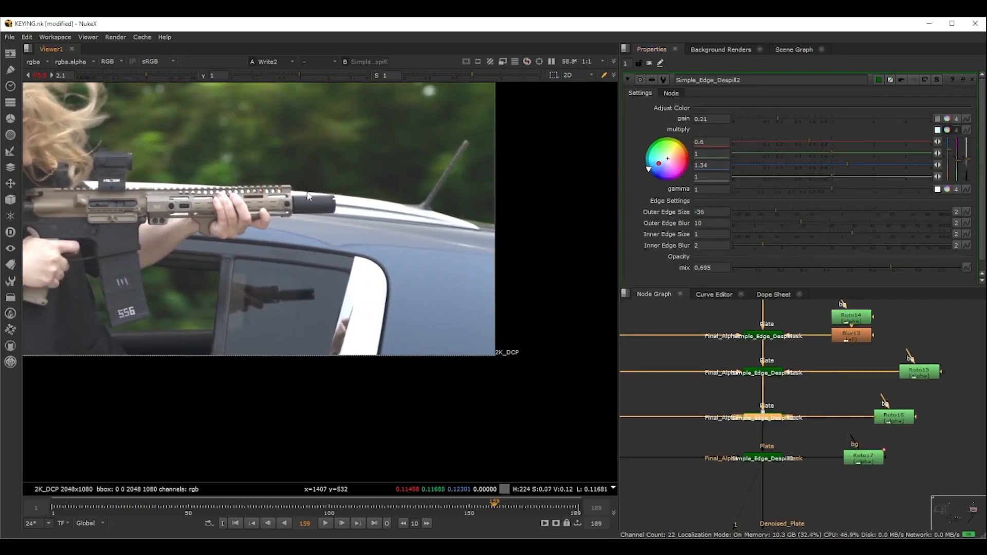
pyautogui.press('f')
pyautogui.scroll(5, 417, 191)
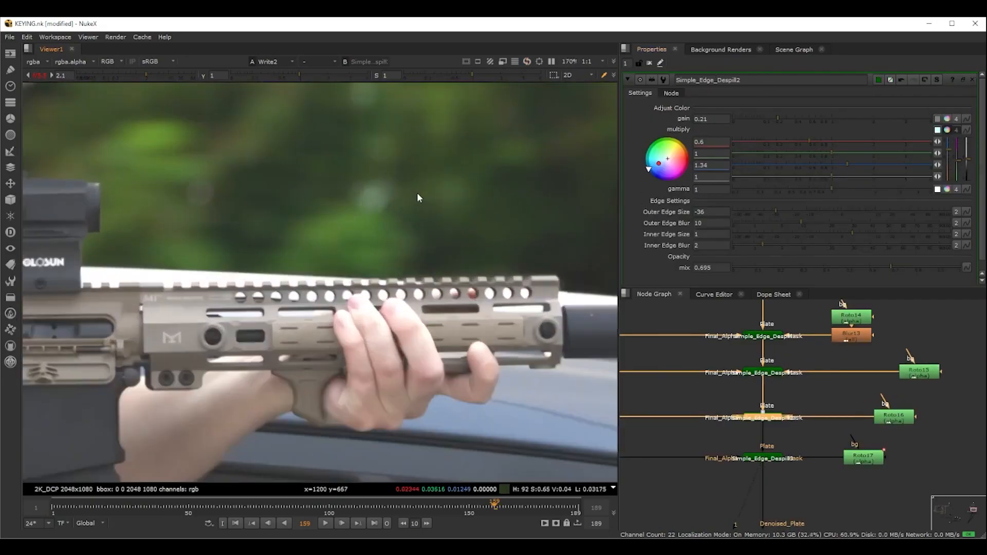
pyautogui.moveTo(319, 216); pyautogui.dragTo(368, 214, button='middle')
pyautogui.moveTo(192, 176); pyautogui.dragTo(378, 205, button='middle')
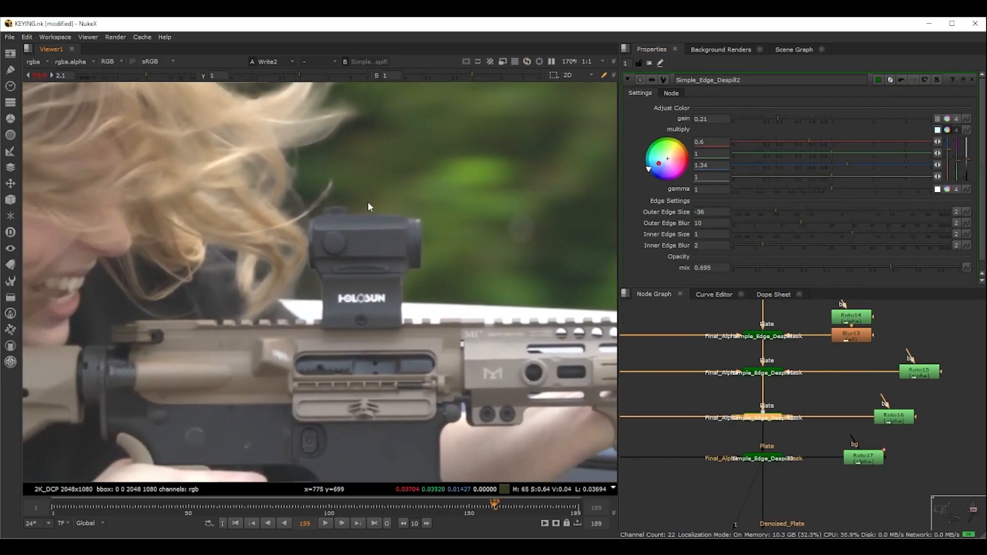
pyautogui.scroll(5, 378, 205)
pyautogui.scroll(-2, 282, 282)
pyautogui.moveTo(282, 282); pyautogui.dragTo(419, 227, button='middle')
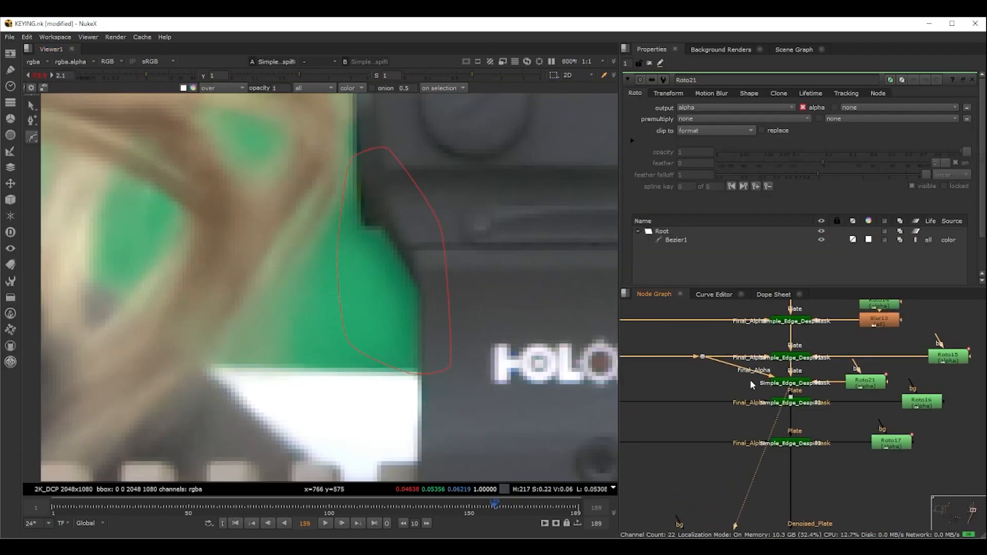
# Step: Route the alpha connection of Simple_Edge_Despill8 through a corner dot and open that node's settings
pyautogui.keyDown('ctrl'); pyautogui.moveTo(739, 368); pyautogui.dragTo(701, 383); pyautogui.keyUp('ctrl')
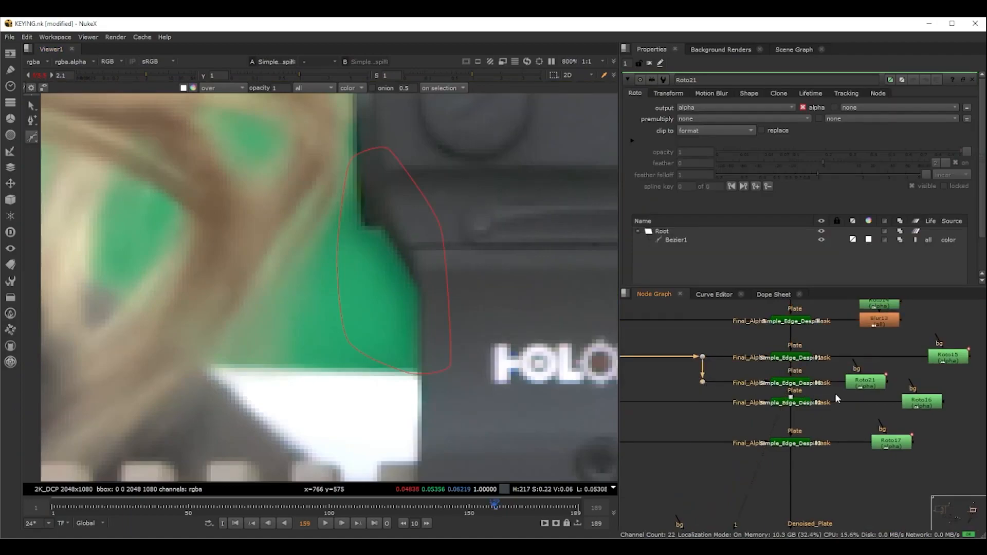
pyautogui.click(804, 383)
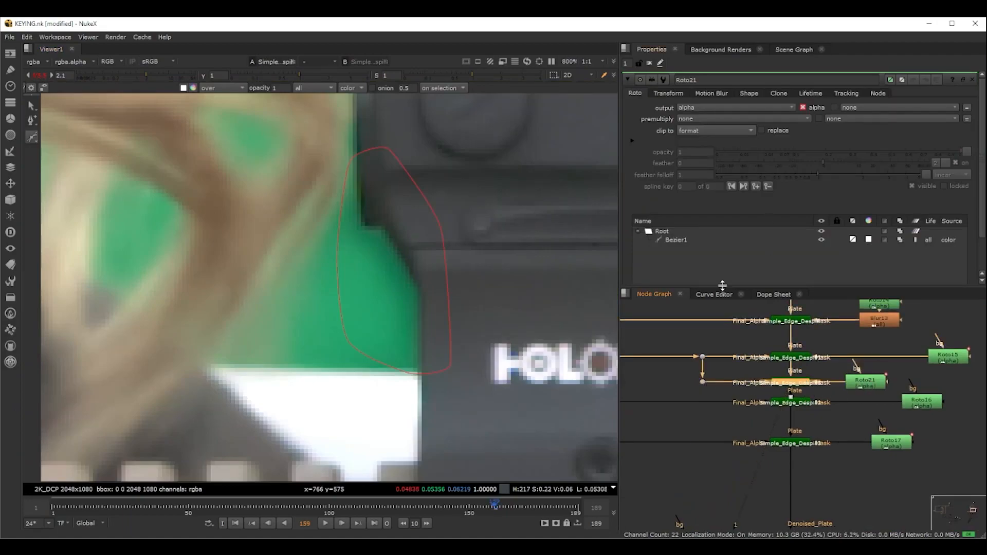
pyautogui.doubleClick(798, 386)
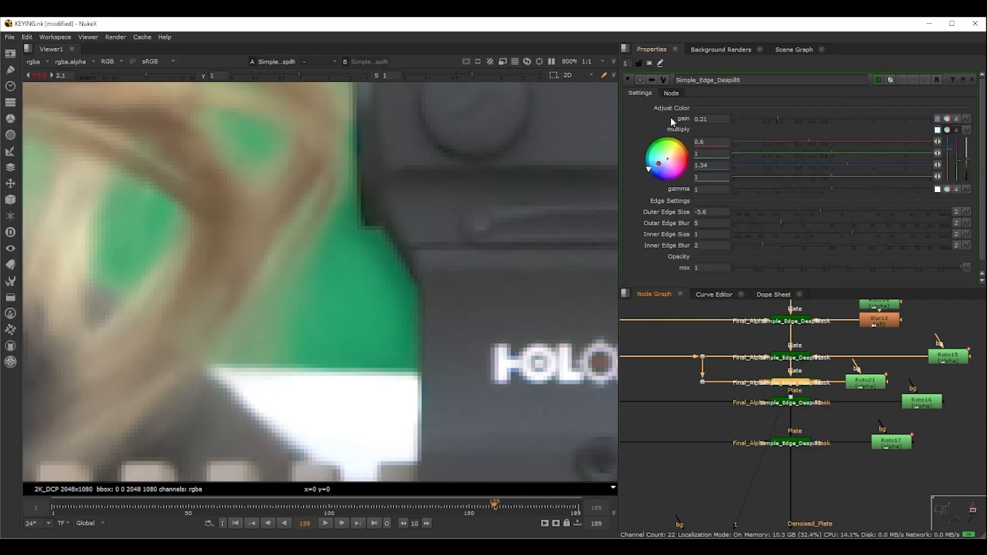
# Step: Viewing the final composite, set Simple_Edge_Despill8's gain to 0.06, outer edge size to -1 and both edge blurs to 0
pyautogui.scroll(-4, 818, 405)
pyautogui.moveTo(821, 430); pyautogui.dragTo(805, 359, button='middle')
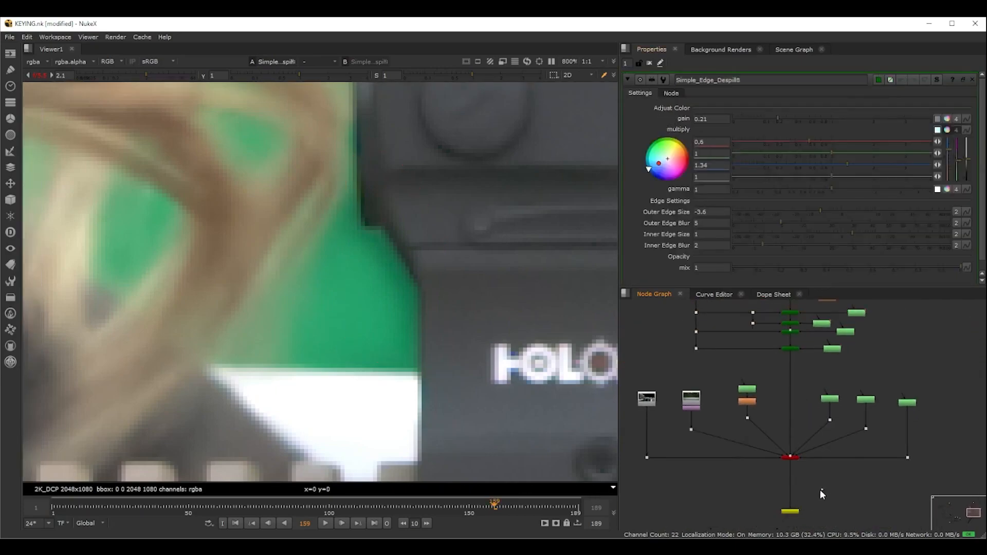
pyautogui.moveTo(822, 489); pyautogui.dragTo(755, 528)
pyautogui.press('1')
pyautogui.click(755, 528)
pyautogui.scroll(4, 444, 267)
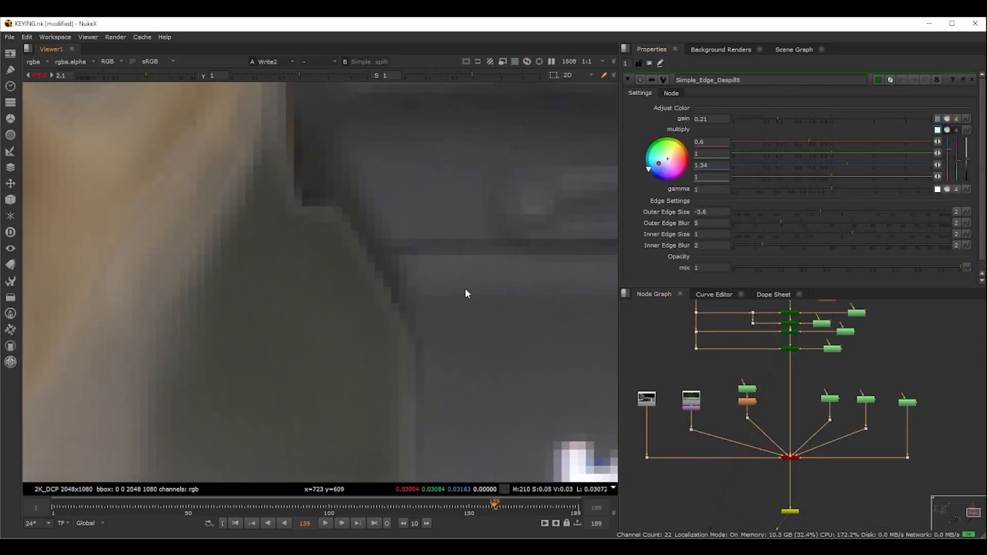
pyautogui.scroll(5, 806, 322)
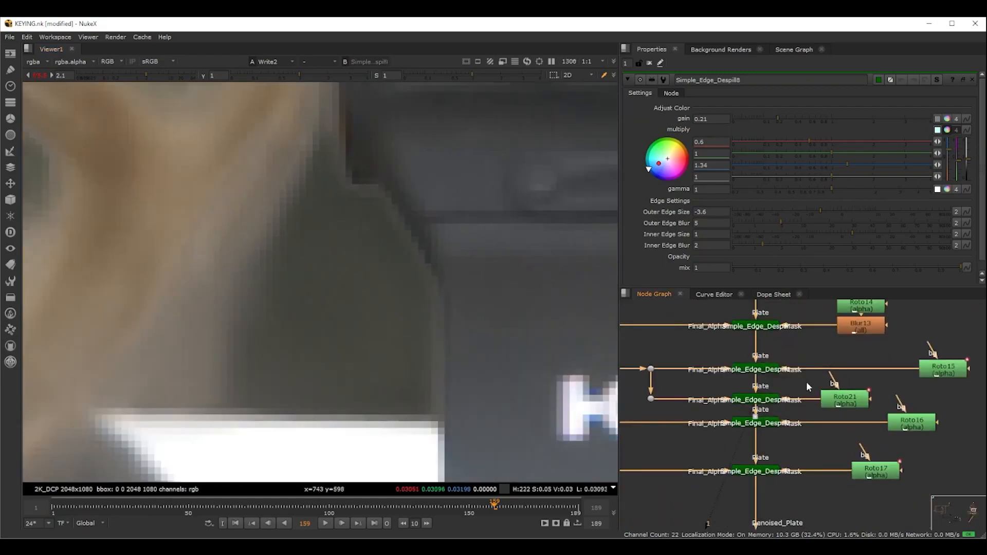
pyautogui.click(770, 403)
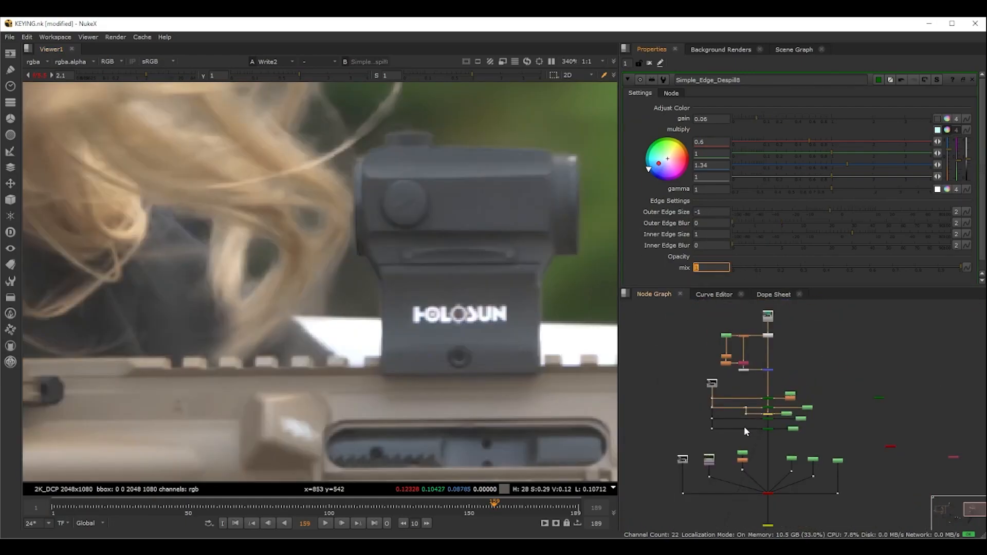
# Step: Open the settings of Simple_Edge_Despill7 and check the edges of the hair, sight and handguard in the composite
pyautogui.scroll(3, 744, 427)
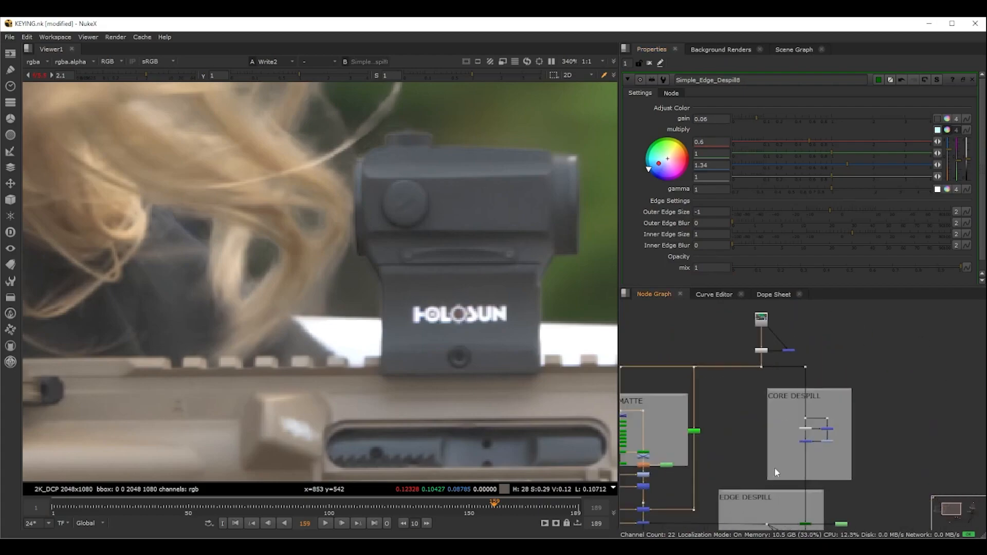
pyautogui.scroll(8, 796, 386)
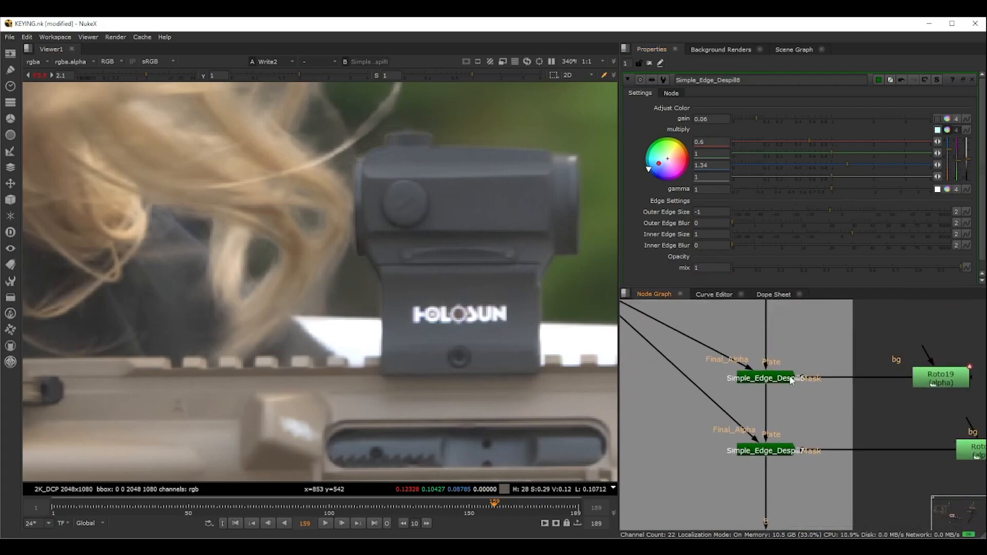
pyautogui.scroll(-2, 792, 380)
pyautogui.doubleClick(787, 492)
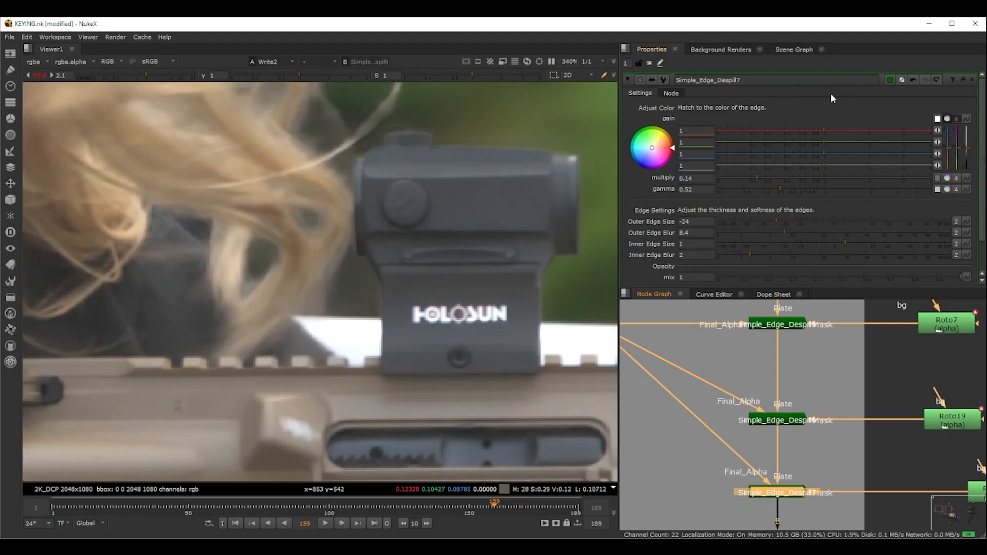
pyautogui.scroll(-6, 497, 241)
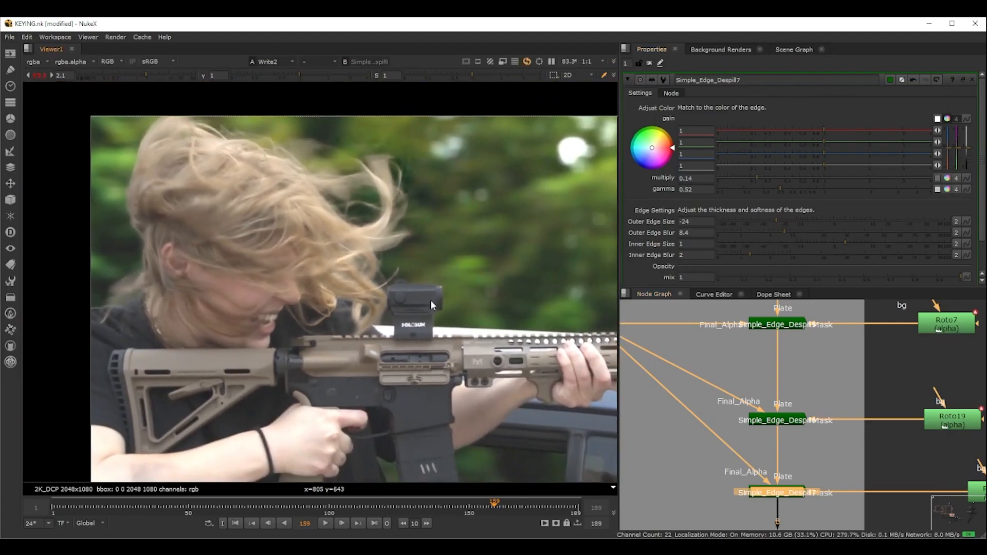
pyautogui.scroll(3, 452, 301)
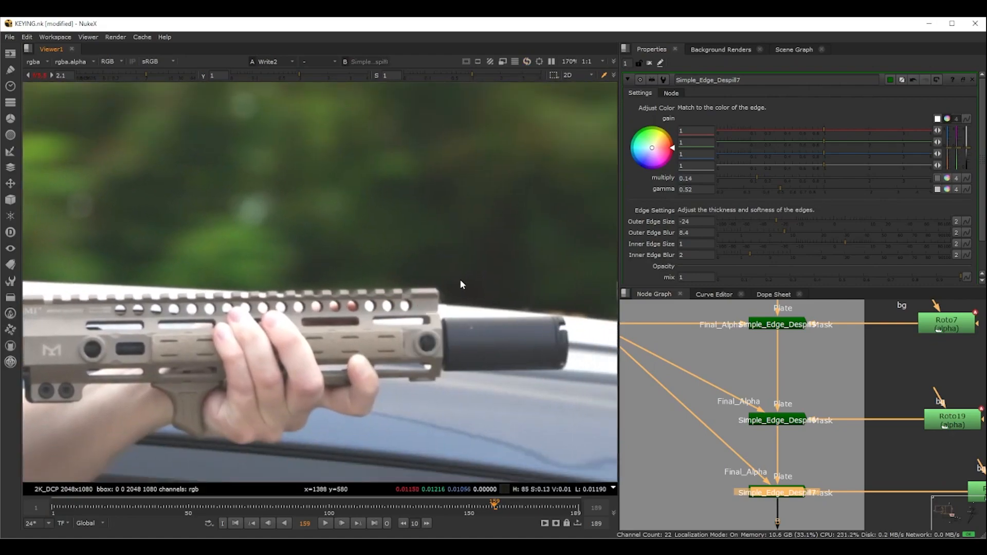
pyautogui.scroll(-2, 460, 284)
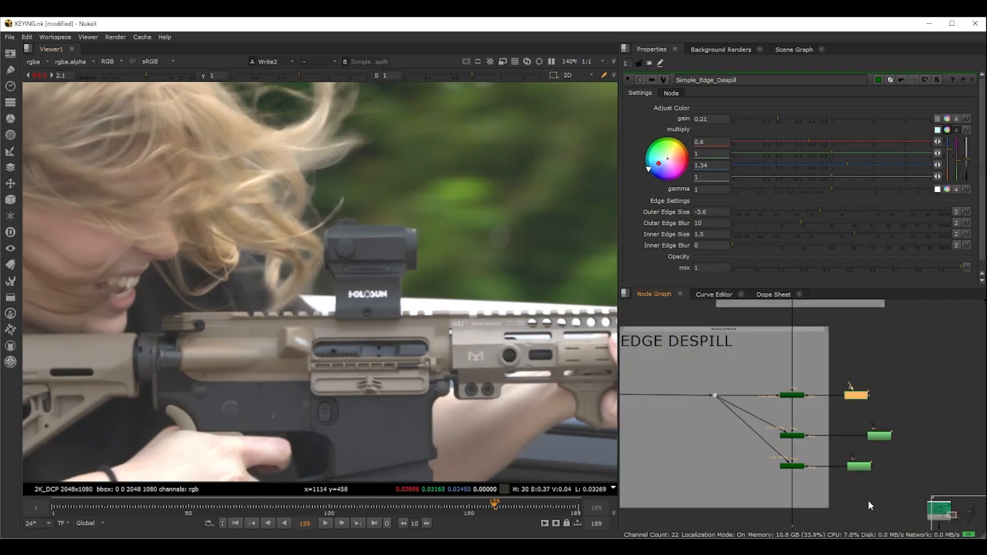
# Step: Line up the three Roto mask nodes beside their edge despill nodes at the EDGE DESPILL backdrop
pyautogui.scroll(5, 868, 412)
pyautogui.scroll(-3, 800, 393)
pyautogui.moveTo(801, 393); pyautogui.dragTo(776, 404, button='middle')
pyautogui.moveTo(909, 396); pyautogui.dragTo(765, 441)
pyautogui.click(784, 418)
pyautogui.moveTo(762, 407); pyautogui.dragTo(763, 411)
pyautogui.moveTo(875, 404); pyautogui.dragTo(843, 410)
pyautogui.scroll(-4, 745, 496)
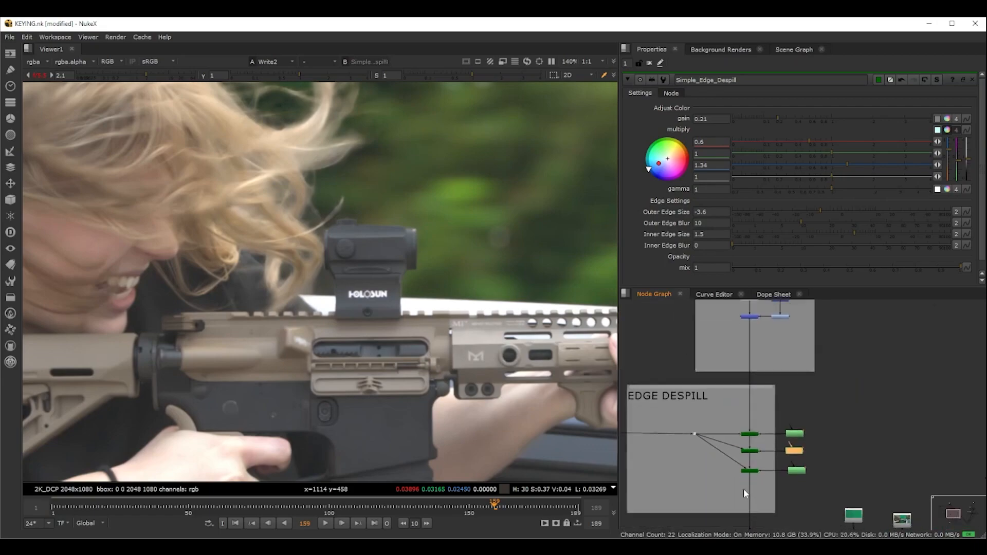
# Step: Open Roto7 to show its shoulder mask, and examine the composite's edges around the rifle and magazine
pyautogui.moveTo(745, 498); pyautogui.dragTo(747, 414, button='middle')
pyautogui.scroll(4, 761, 447)
pyautogui.moveTo(799, 386); pyautogui.dragTo(791, 479, button='middle')
pyautogui.scroll(1, 814, 385)
pyautogui.doubleClick(823, 338)
pyautogui.scroll(-3, 386, 296)
pyautogui.scroll(2, 386, 298)
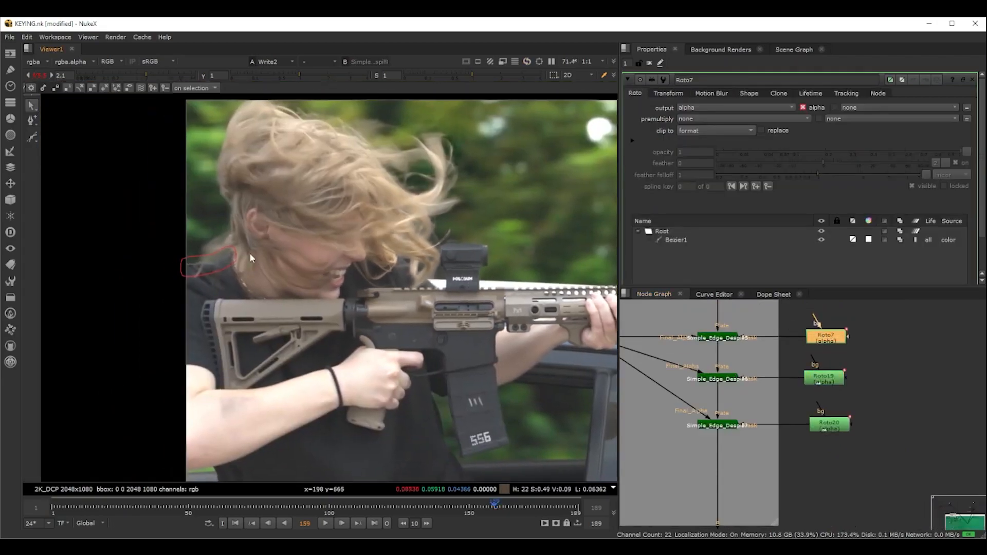
pyautogui.scroll(1, 498, 256)
pyautogui.moveTo(462, 272); pyautogui.dragTo(424, 173, button='middle')
pyautogui.moveTo(412, 312); pyautogui.dragTo(430, 211, button='middle')
pyautogui.scroll(5, 429, 332)
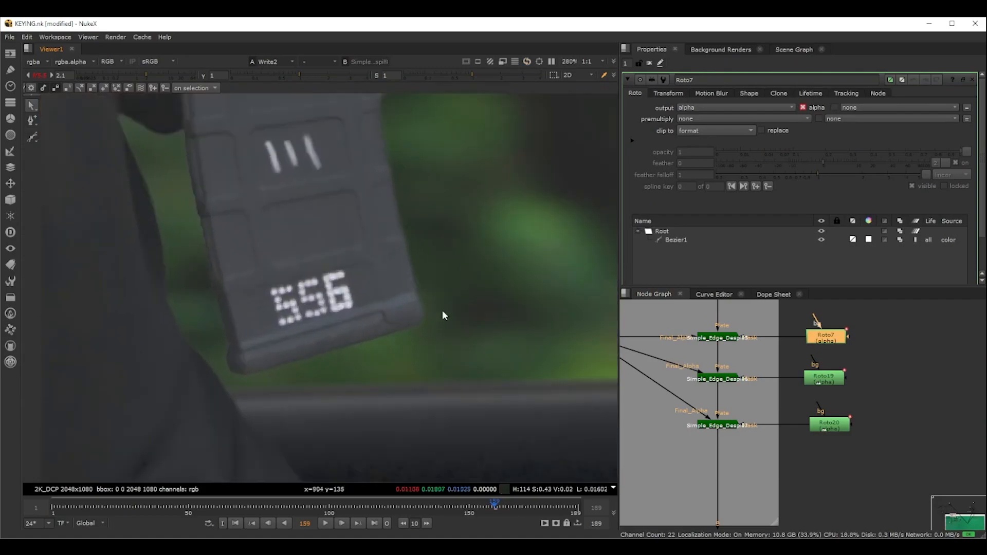